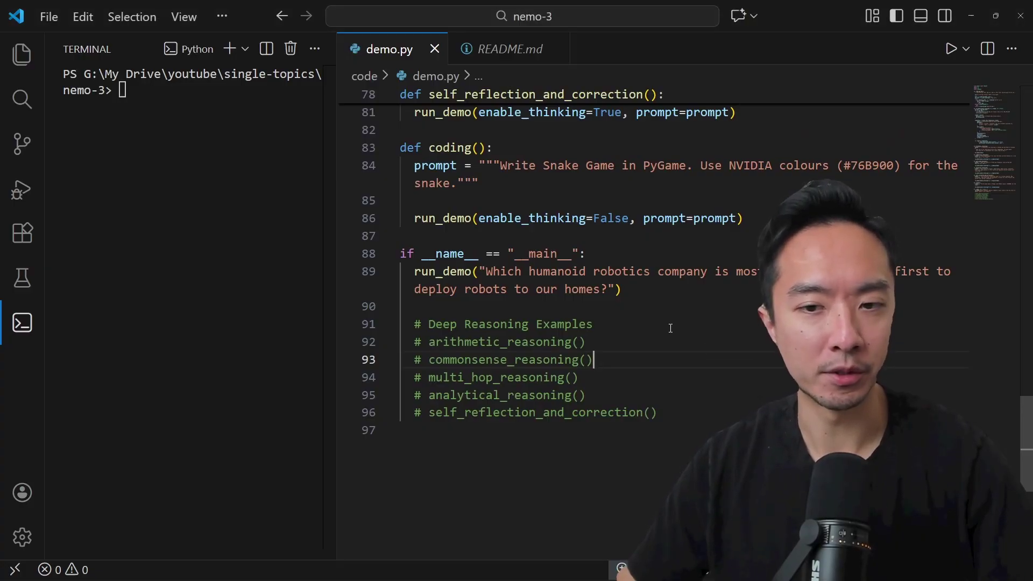
Review the main run_demo call on line 89 and the commented deep reasoning examples.
{"action": "left_click_drag", "start_coordinate": [643, 289], "coordinate": [396, 272]}
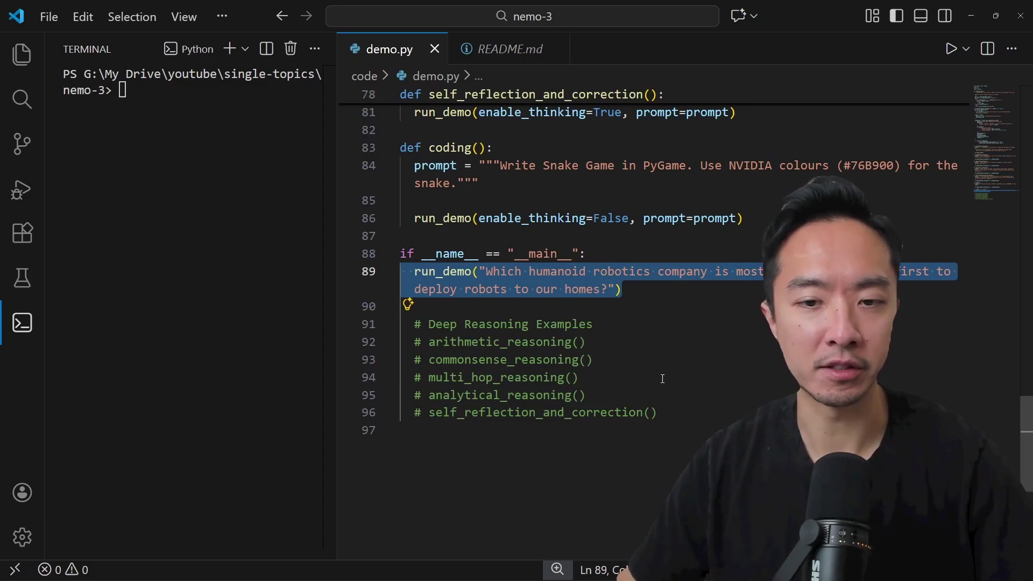
{"action": "left_click", "coordinate": [711, 376]}
{"action": "left_click", "coordinate": [698, 413]}
{"action": "left_click_drag", "start_coordinate": [698, 414], "coordinate": [396, 323]}
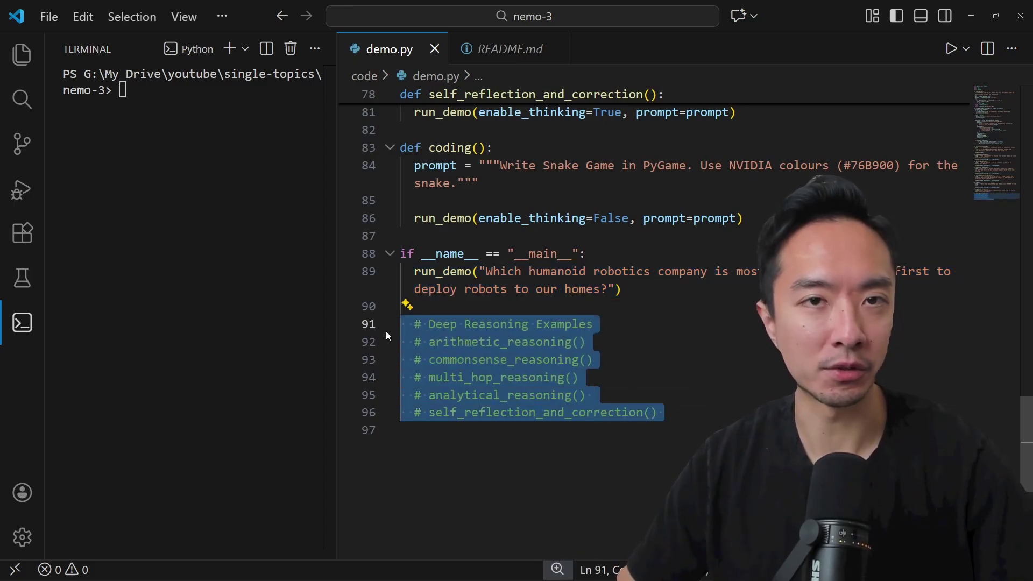
{"action": "left_click", "coordinate": [714, 392]}
{"action": "scroll", "coordinate": [710, 386], "scroll_direction": "up", "scroll_amount": 5}
{"action": "scroll", "coordinate": [709, 386], "scroll_direction": "up", "scroll_amount": 7}
{"action": "scroll", "coordinate": [709, 386], "scroll_direction": "up", "scroll_amount": 5}
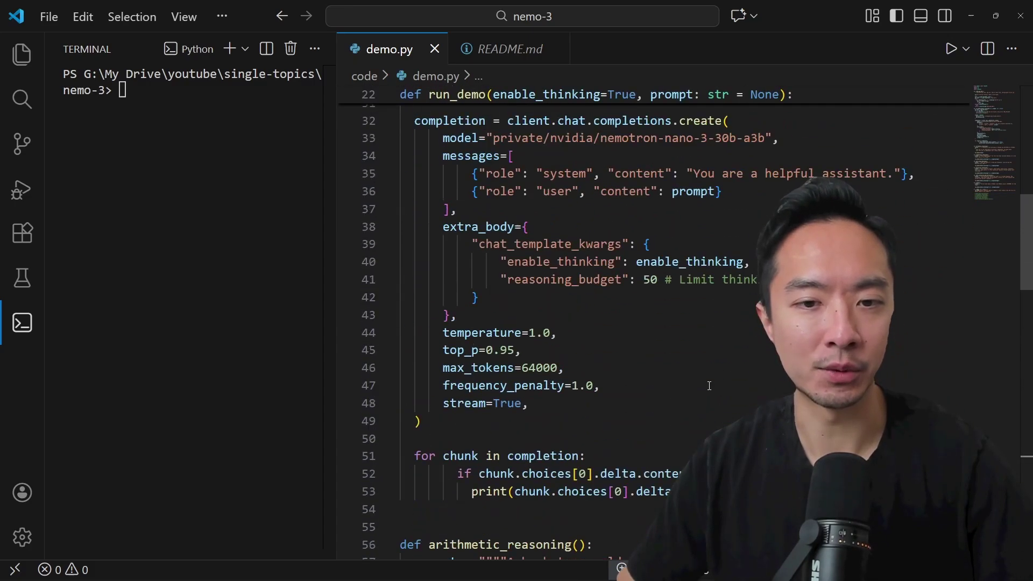
{"action": "scroll", "coordinate": [709, 386], "scroll_direction": "up", "scroll_amount": 3}
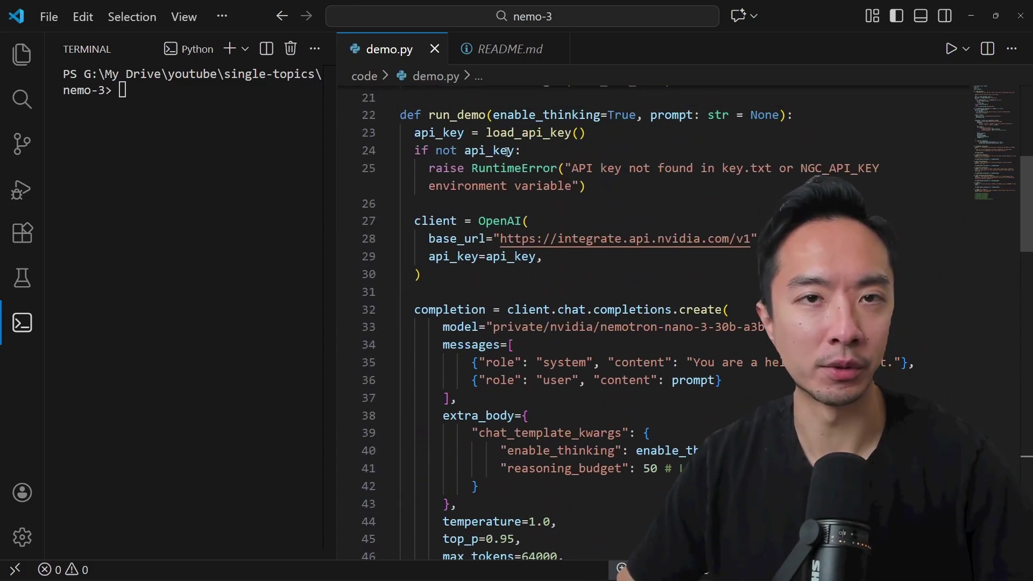
Review the API key loading and check (lines 23–25) and the OpenAI client setup.
{"action": "left_click", "coordinate": [508, 150]}
{"action": "left_click", "coordinate": [547, 154]}
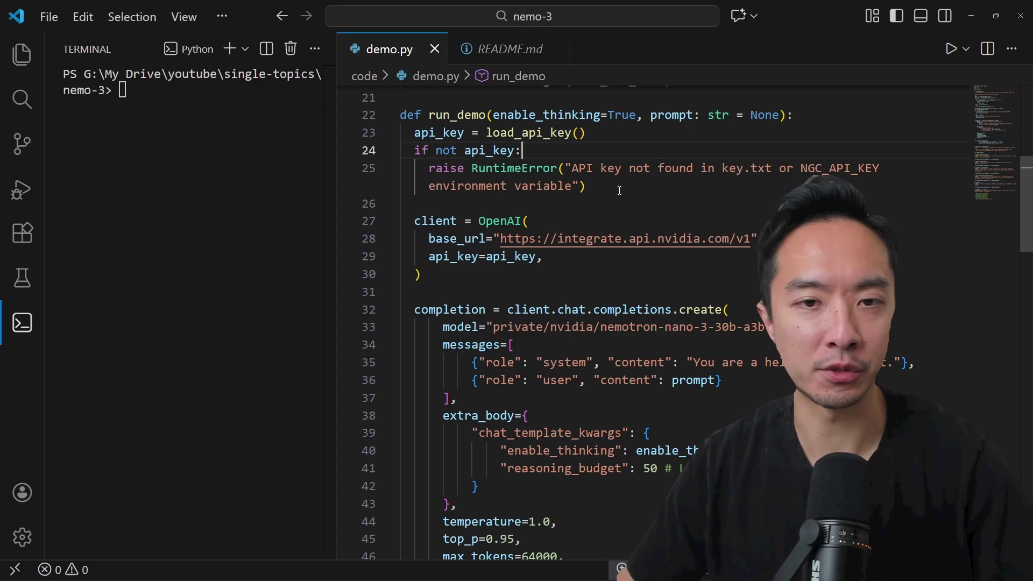
{"action": "left_click_drag", "start_coordinate": [619, 190], "coordinate": [395, 140]}
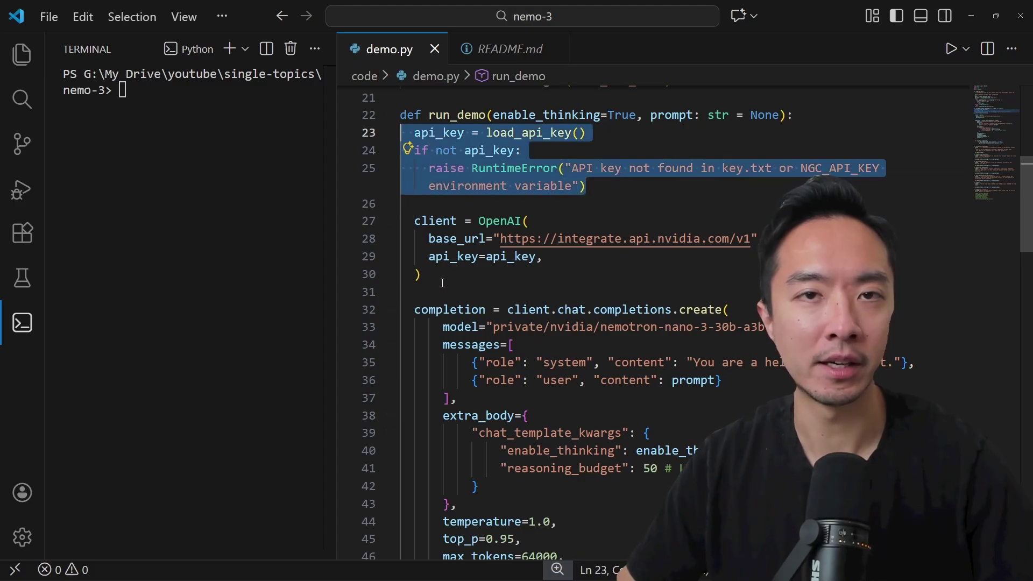
{"action": "left_click_drag", "start_coordinate": [442, 283], "coordinate": [375, 222]}
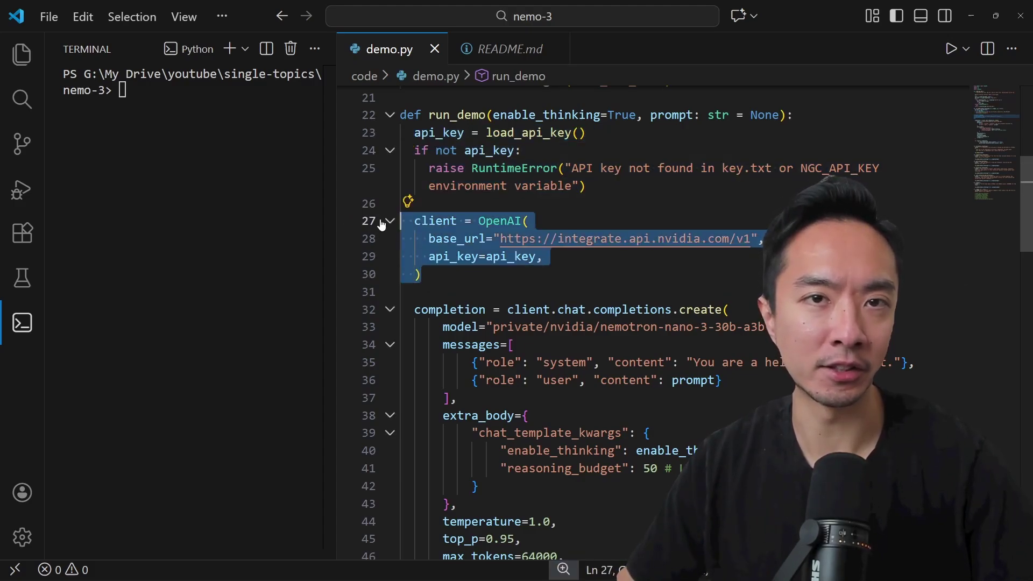
{"action": "scroll", "coordinate": [415, 223], "scroll_direction": "down", "scroll_amount": 2}
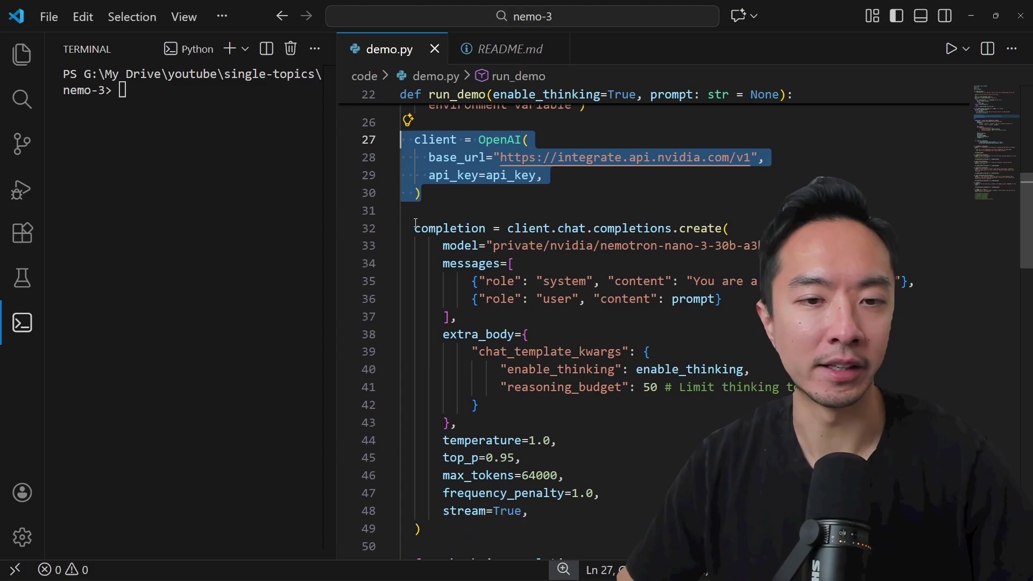
{"action": "scroll", "coordinate": [416, 223], "scroll_direction": "down", "scroll_amount": 1}
Review the chat completion request's nemotron model name, enable_thinking and reasoning_budget settings.
{"action": "left_click_drag", "start_coordinate": [415, 202], "coordinate": [632, 503]}
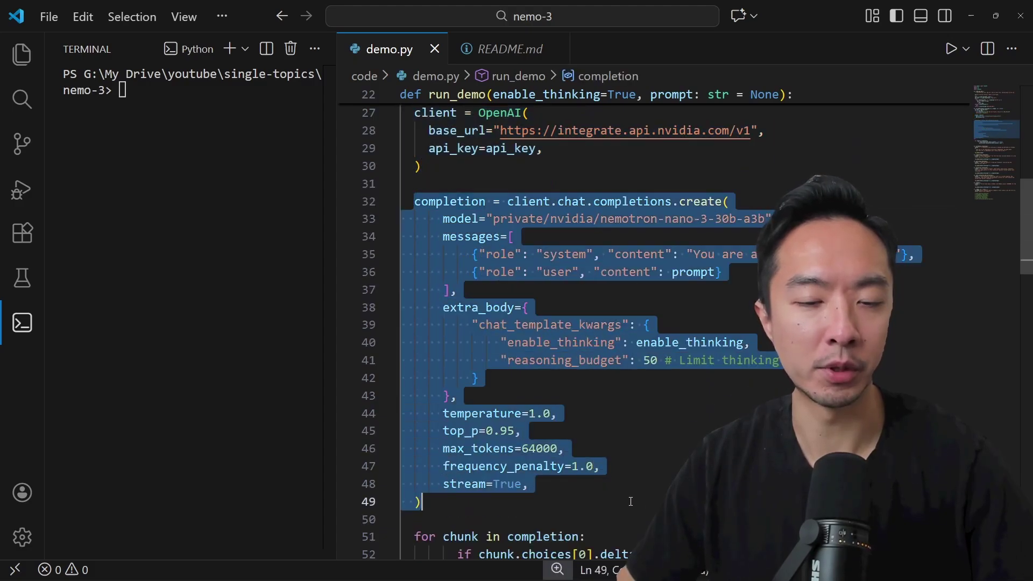
{"action": "left_click", "coordinate": [640, 251]}
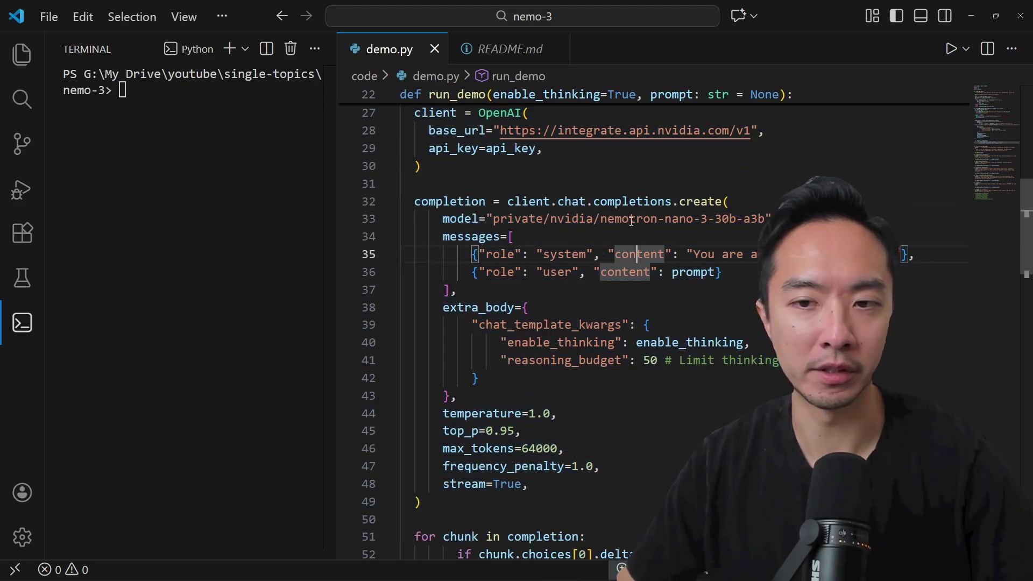
{"action": "left_click_drag", "start_coordinate": [629, 219], "coordinate": [771, 219]}
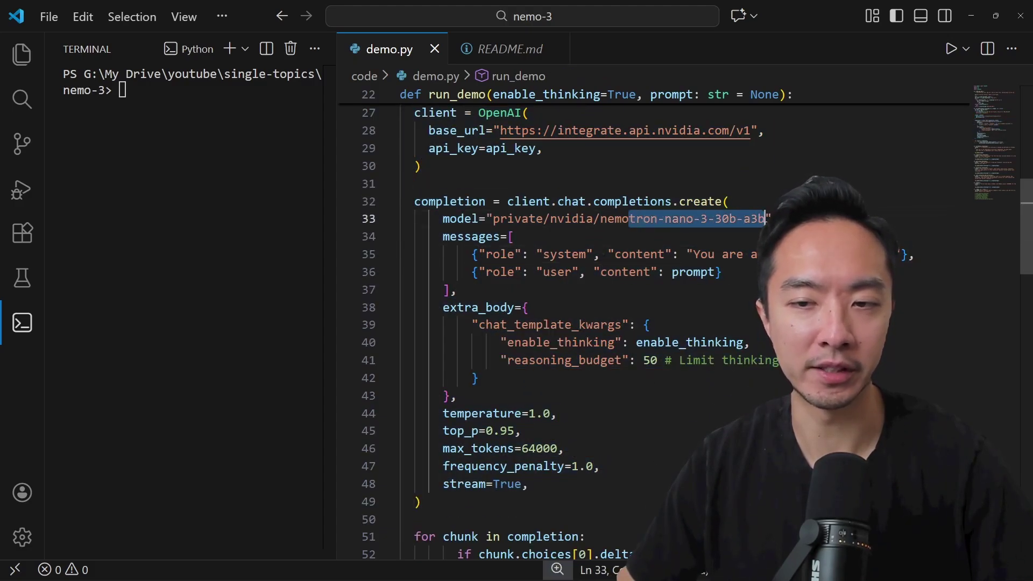
{"action": "left_click", "coordinate": [685, 307]}
{"action": "scroll", "coordinate": [685, 286], "scroll_direction": "down", "scroll_amount": 1}
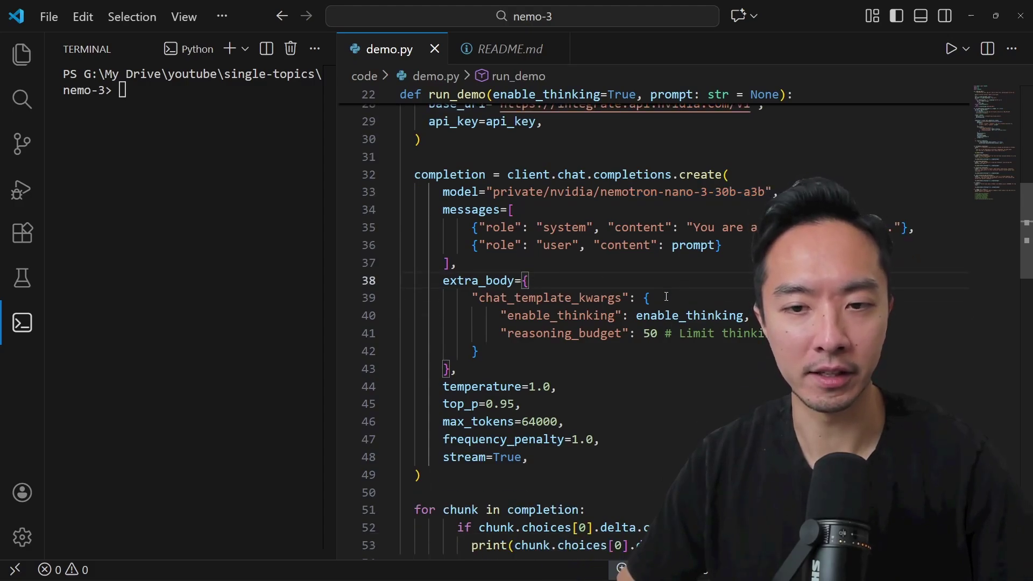
{"action": "left_click_drag", "start_coordinate": [485, 316], "coordinate": [750, 316]}
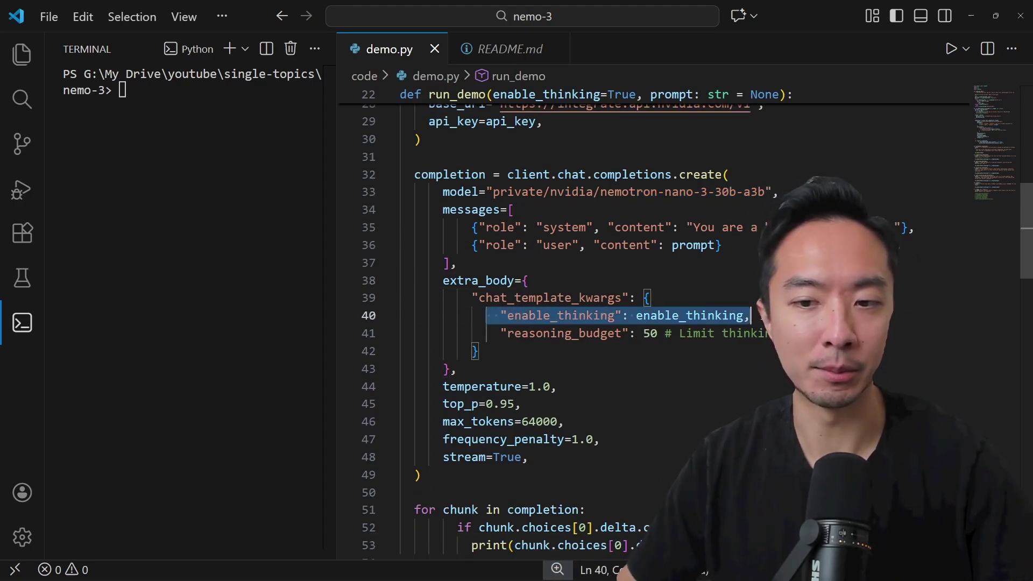
{"action": "left_click_drag", "start_coordinate": [507, 334], "coordinate": [731, 334]}
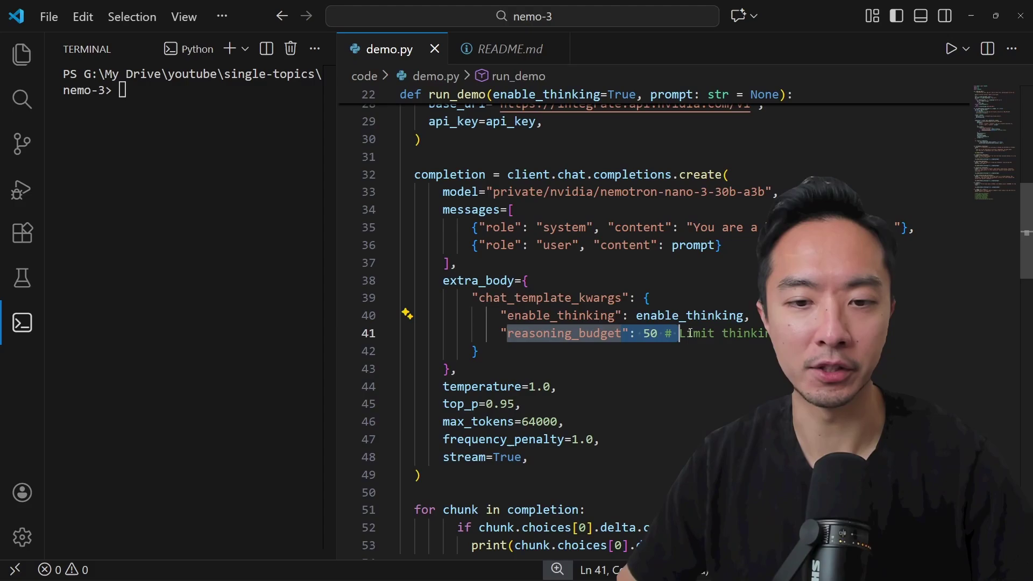
{"action": "scroll", "coordinate": [674, 336], "scroll_direction": "down", "scroll_amount": 1}
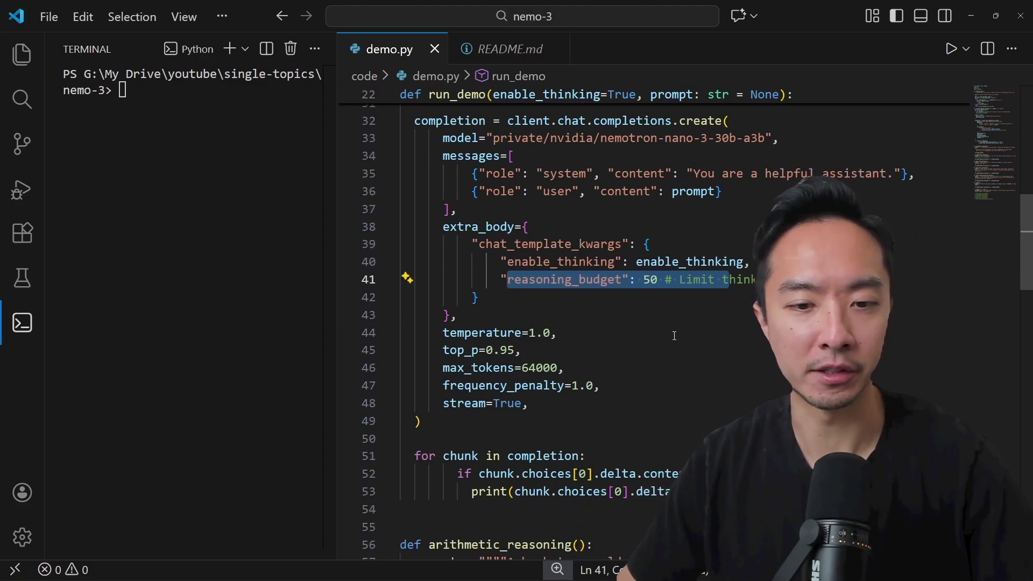
Review the sampling parameters on lines 44–48, including frequency_penalty, and the stream setting.
{"action": "left_click_drag", "start_coordinate": [592, 403], "coordinate": [402, 343]}
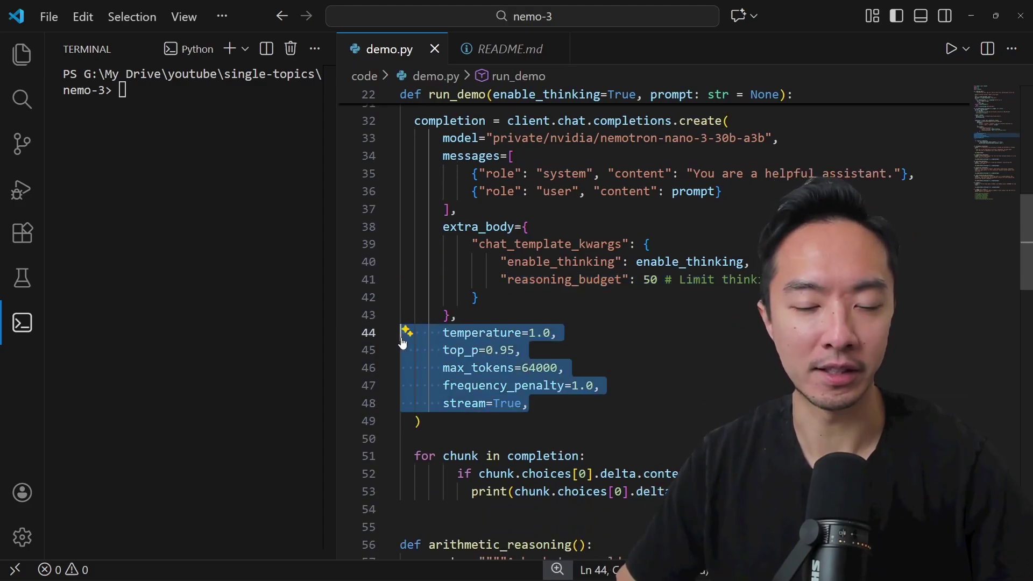
{"action": "mouse_move", "coordinate": [461, 351]}
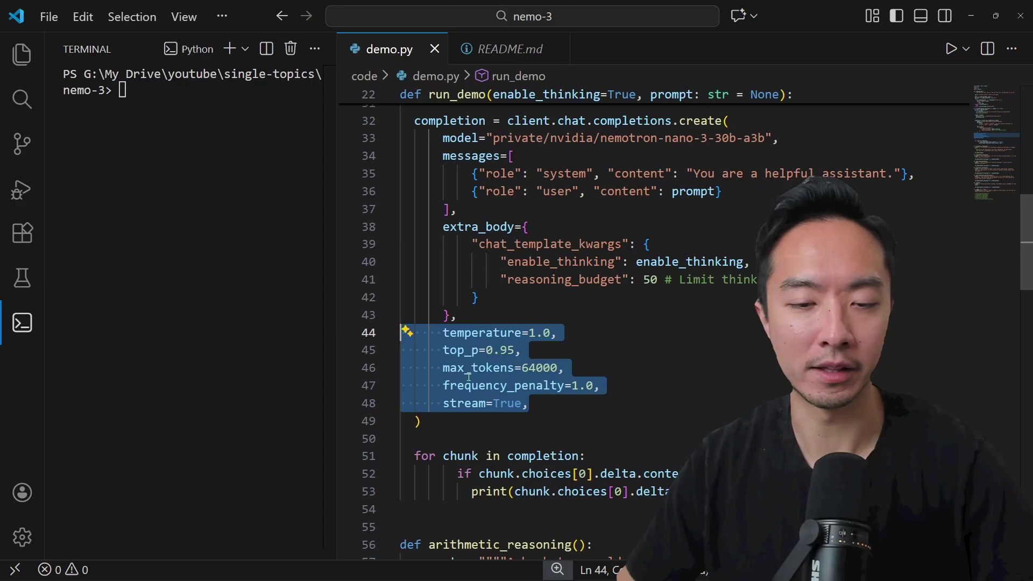
{"action": "left_click", "coordinate": [473, 367]}
{"action": "left_click", "coordinate": [466, 385]}
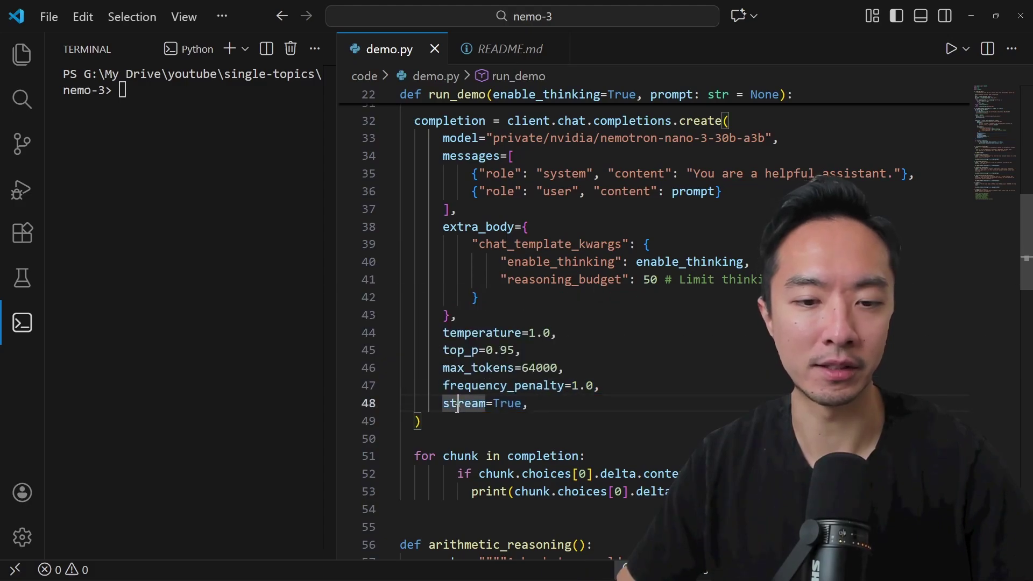
{"action": "left_click", "coordinate": [487, 403]}
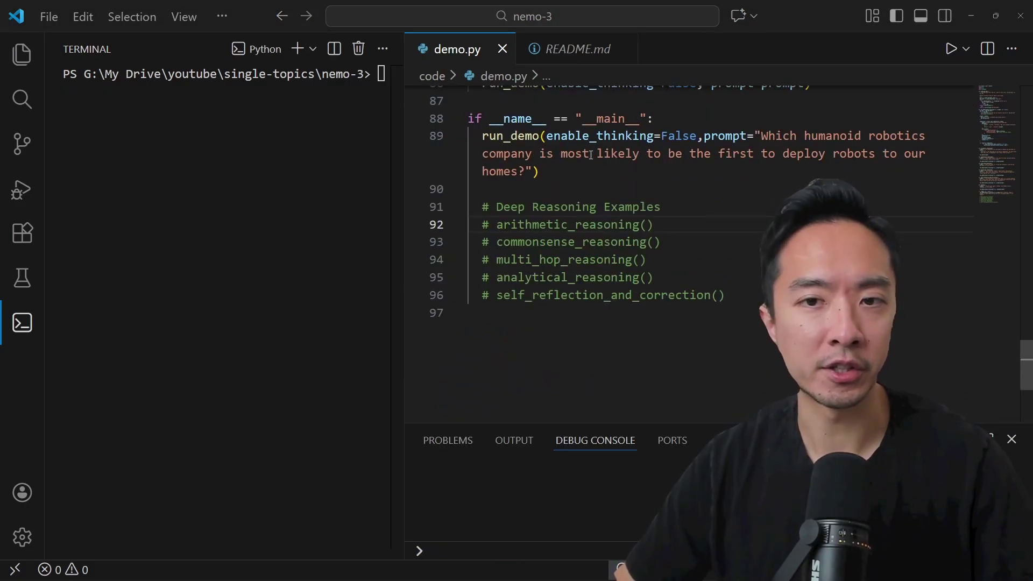
Check enable_thinking=False and the humanoid robotics prompt, run demo.py, and note the Tesla answer.
{"action": "left_click_drag", "start_coordinate": [563, 135], "coordinate": [696, 135]}
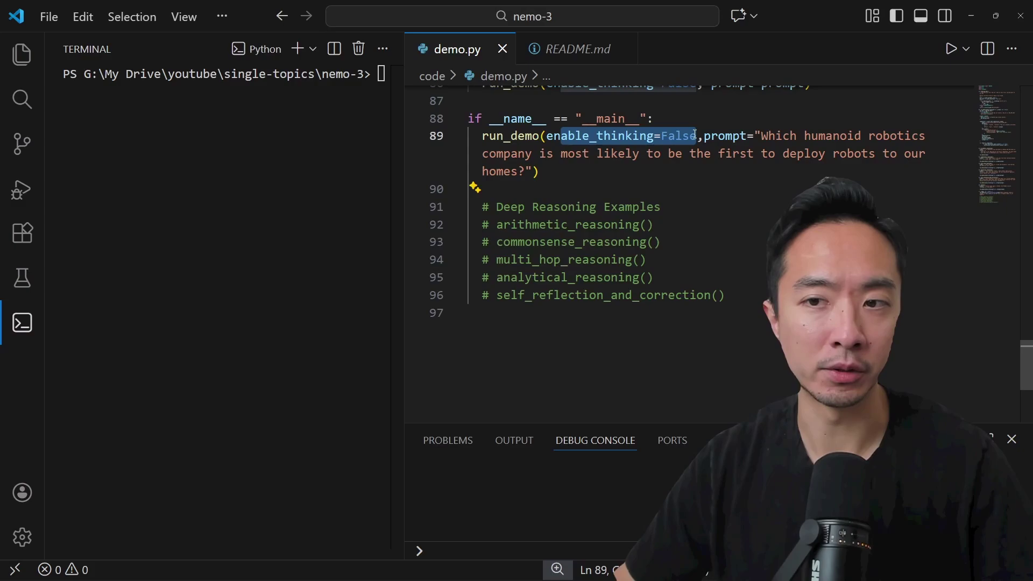
{"action": "mouse_move", "coordinate": [761, 135]}
{"action": "left_mouse_down"}
{"action": "mouse_move", "coordinate": [912, 153]}
{"action": "mouse_move", "coordinate": [912, 171]}
{"action": "left_mouse_up"}
{"action": "left_click", "coordinate": [881, 182]}
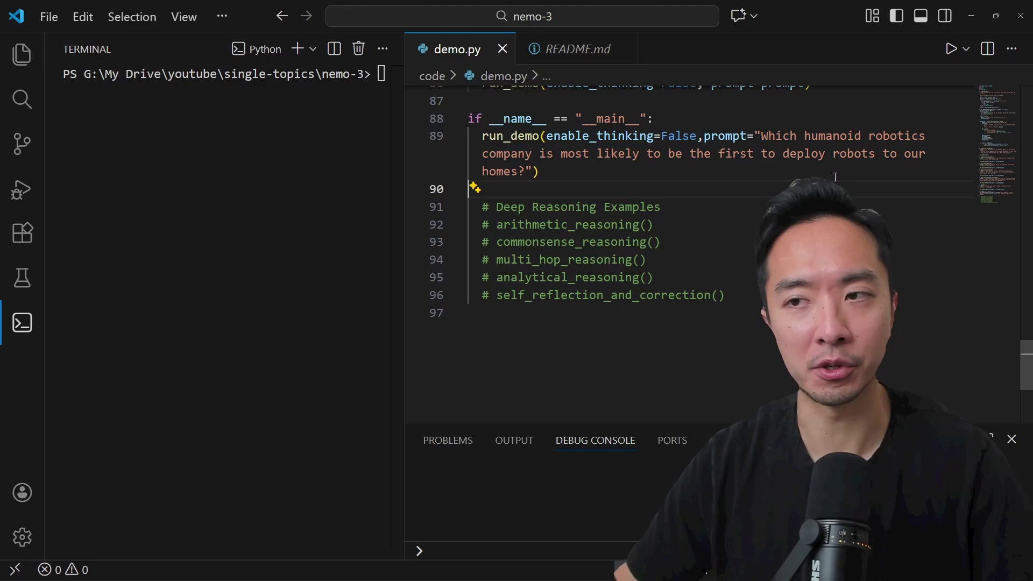
{"action": "left_click", "coordinate": [951, 49]}
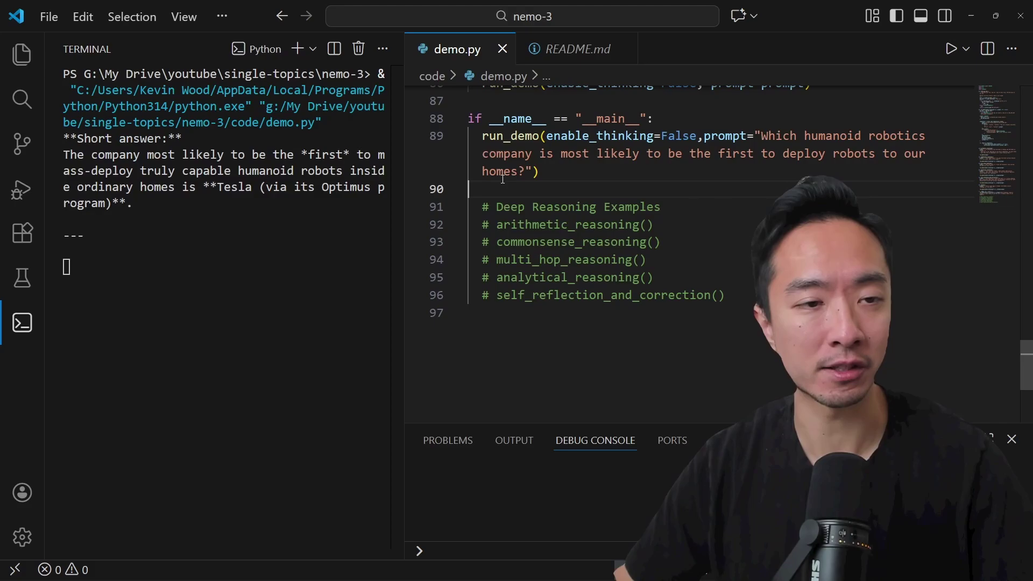
{"action": "scroll", "coordinate": [221, 230], "scroll_direction": "up", "scroll_amount": 5}
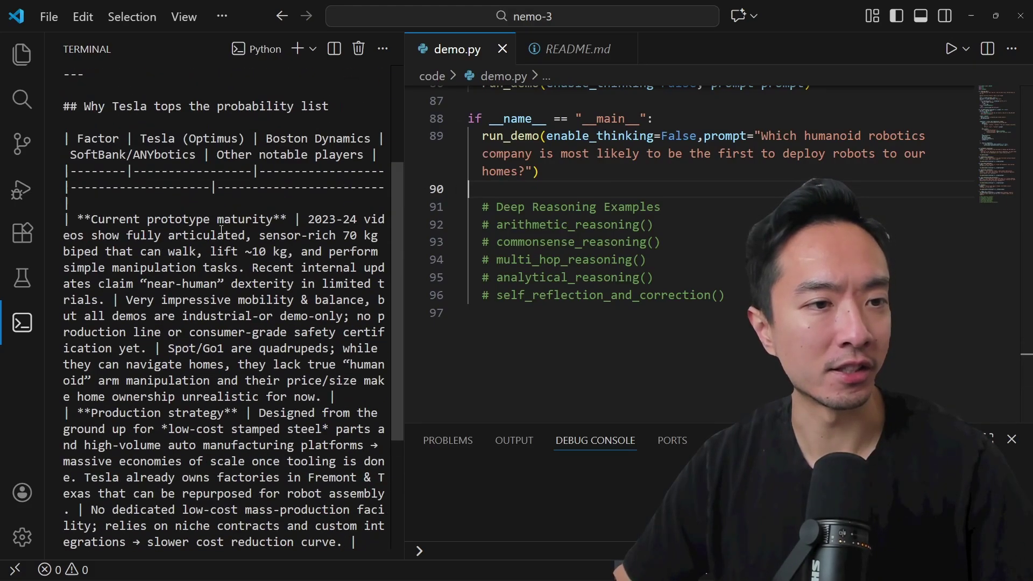
{"action": "scroll", "coordinate": [221, 230], "scroll_direction": "up", "scroll_amount": 5}
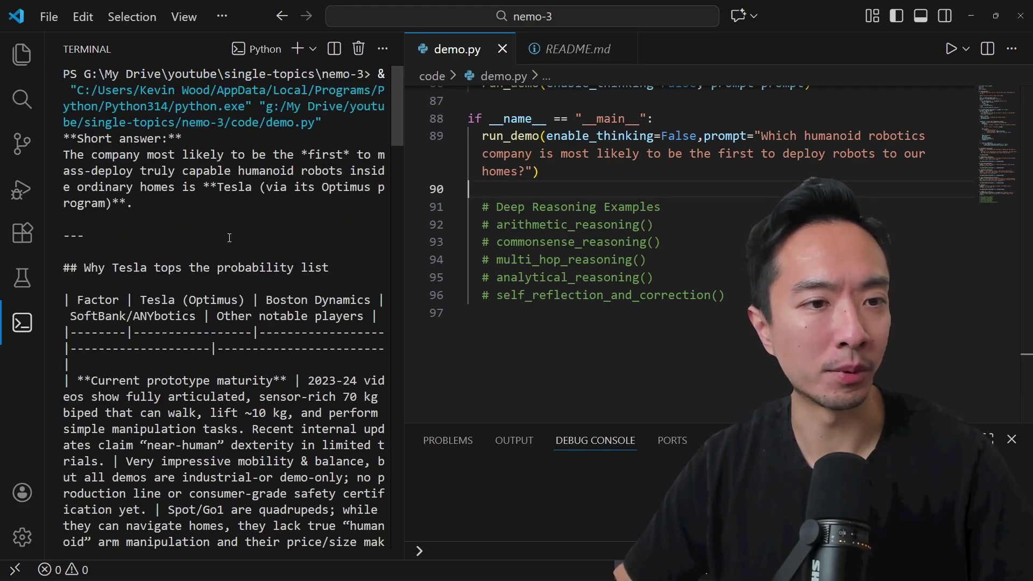
{"action": "mouse_move", "coordinate": [85, 159]}
{"action": "left_mouse_down"}
{"action": "mouse_move", "coordinate": [355, 155]}
{"action": "mouse_move", "coordinate": [352, 185]}
{"action": "mouse_move", "coordinate": [379, 187]}
{"action": "mouse_move", "coordinate": [170, 188]}
{"action": "mouse_move", "coordinate": [278, 188]}
{"action": "left_mouse_up"}
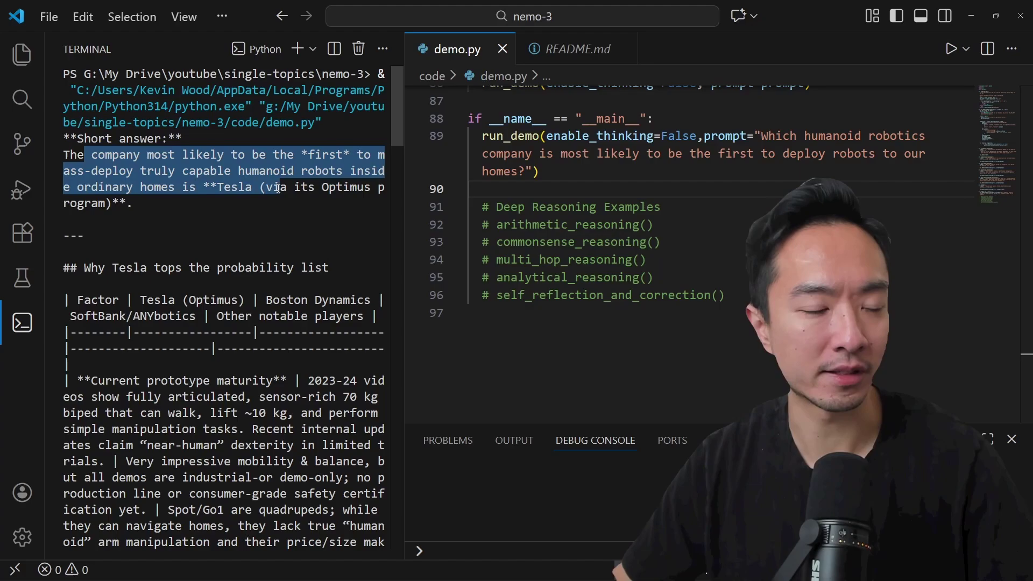
{"action": "scroll", "coordinate": [156, 223], "scroll_direction": "down", "scroll_amount": 1}
{"action": "scroll", "coordinate": [157, 223], "scroll_direction": "down", "scroll_amount": 3}
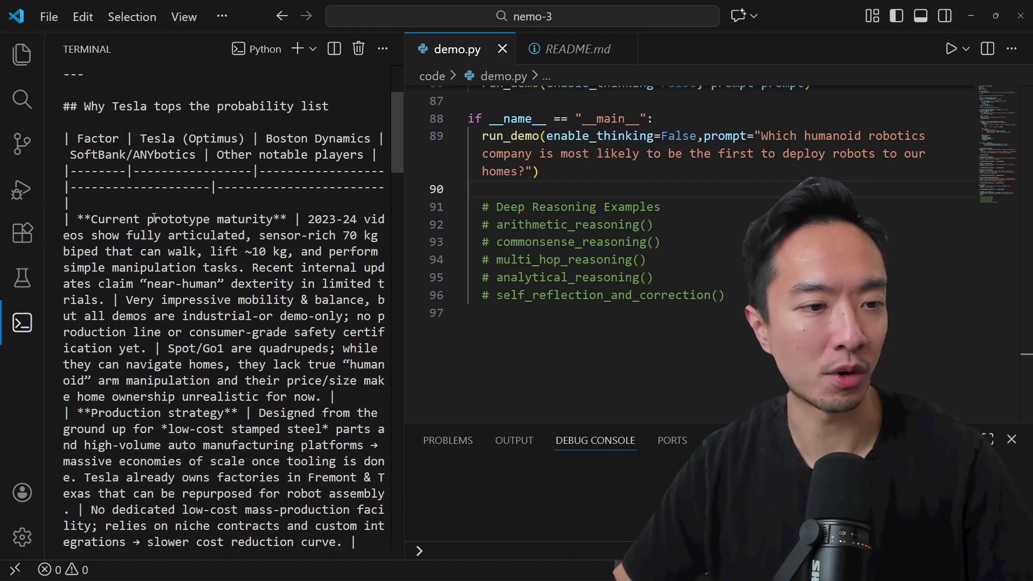
{"action": "scroll", "coordinate": [154, 219], "scroll_direction": "down", "scroll_amount": 2}
{"action": "scroll", "coordinate": [153, 217], "scroll_direction": "down", "scroll_amount": 2}
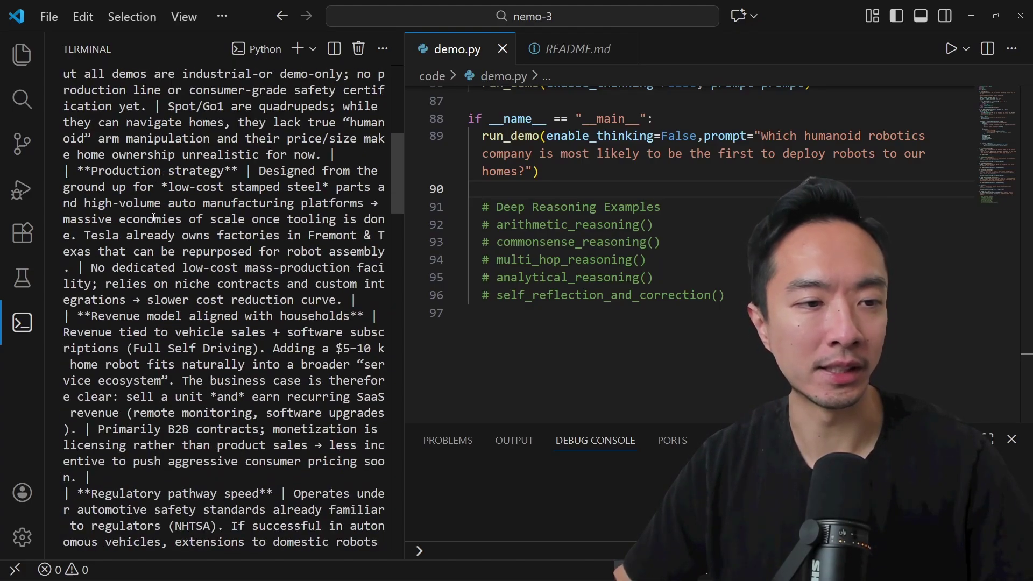
{"action": "scroll", "coordinate": [154, 218], "scroll_direction": "down", "scroll_amount": 1}
{"action": "scroll", "coordinate": [153, 218], "scroll_direction": "down", "scroll_amount": 2}
{"action": "scroll", "coordinate": [153, 218], "scroll_direction": "down", "scroll_amount": 1}
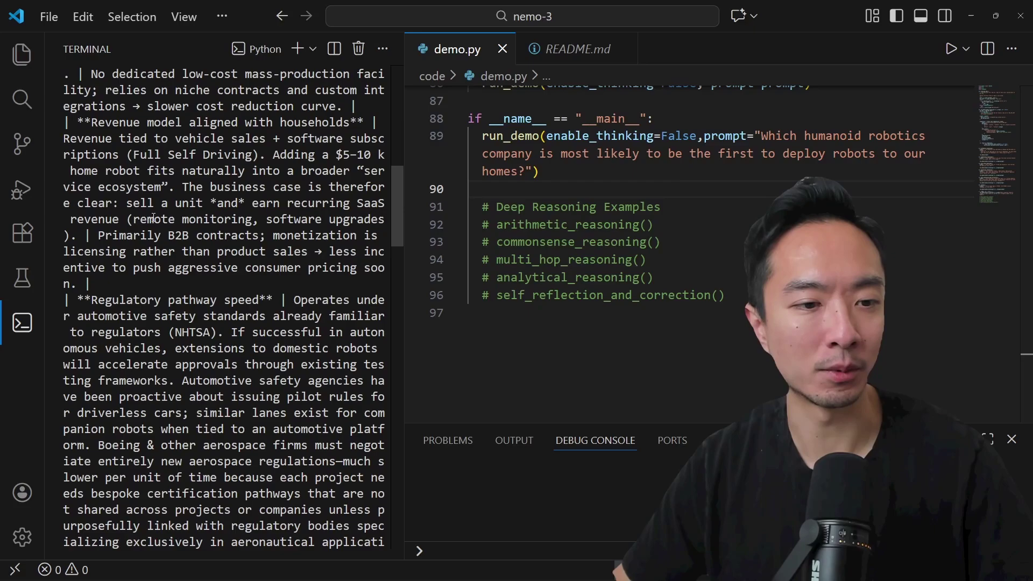
{"action": "scroll", "coordinate": [154, 218], "scroll_direction": "down", "scroll_amount": 2}
{"action": "scroll", "coordinate": [153, 218], "scroll_direction": "down", "scroll_amount": 3}
{"action": "scroll", "coordinate": [151, 218], "scroll_direction": "down", "scroll_amount": 2}
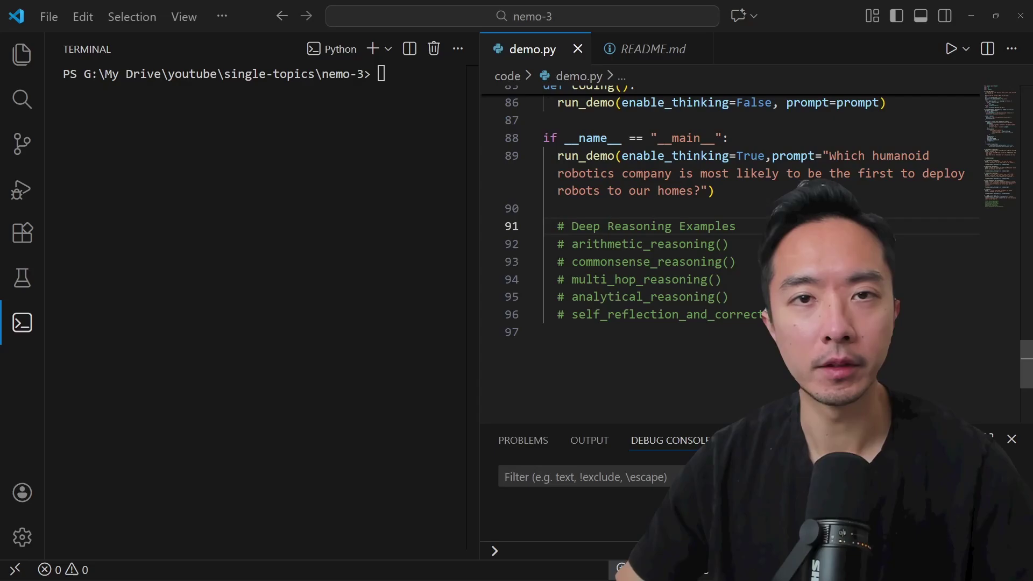
Run demo.py with enable_thinking=True and mark the reasoning_budget line in run_demo.
{"action": "left_click_drag", "start_coordinate": [621, 156], "coordinate": [780, 155]}
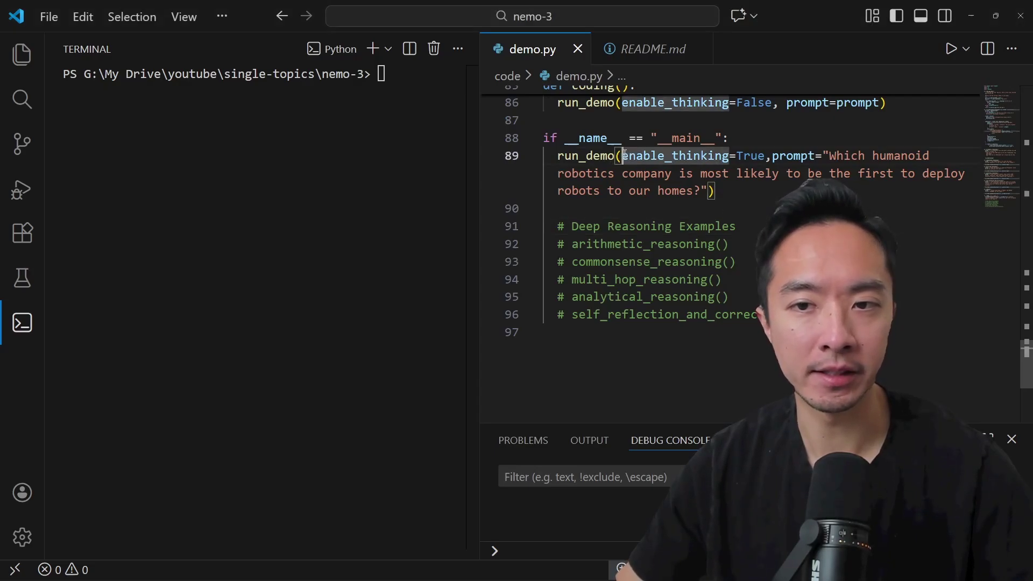
{"action": "left_click", "coordinate": [800, 139]}
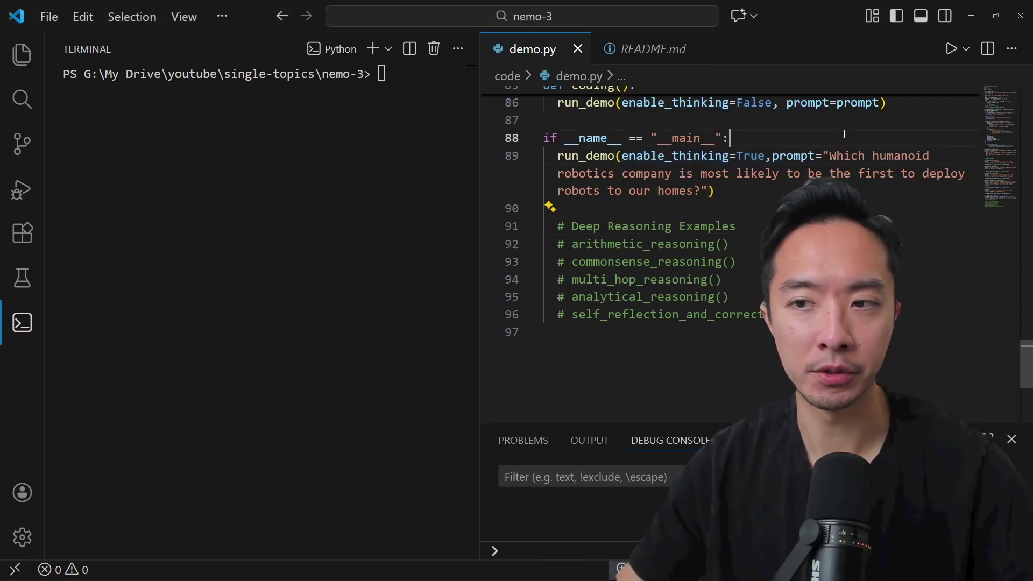
{"action": "left_click", "coordinate": [951, 50]}
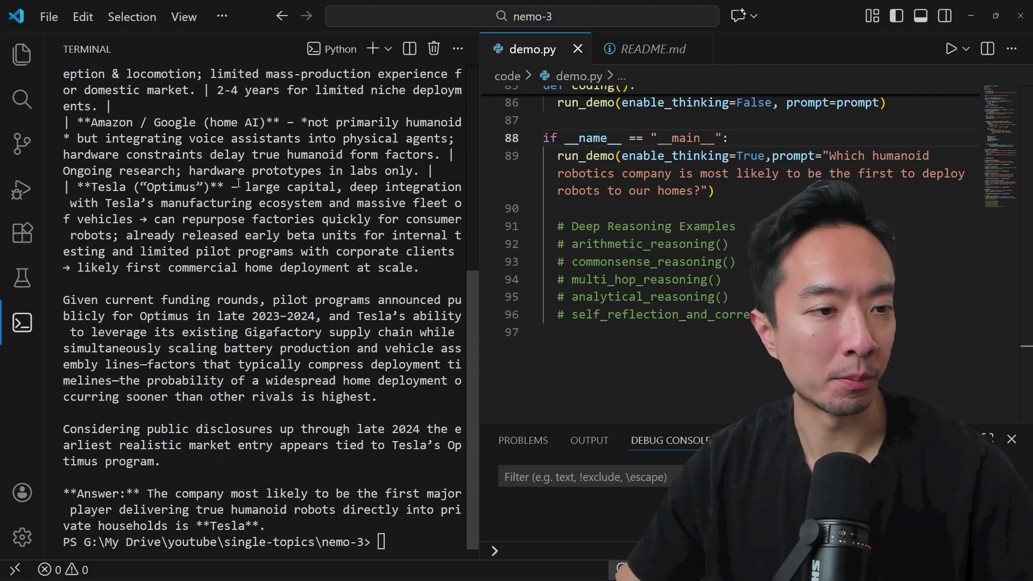
{"action": "scroll", "coordinate": [237, 184], "scroll_direction": "up", "scroll_amount": 7}
{"action": "scroll", "coordinate": [238, 184], "scroll_direction": "up", "scroll_amount": 3}
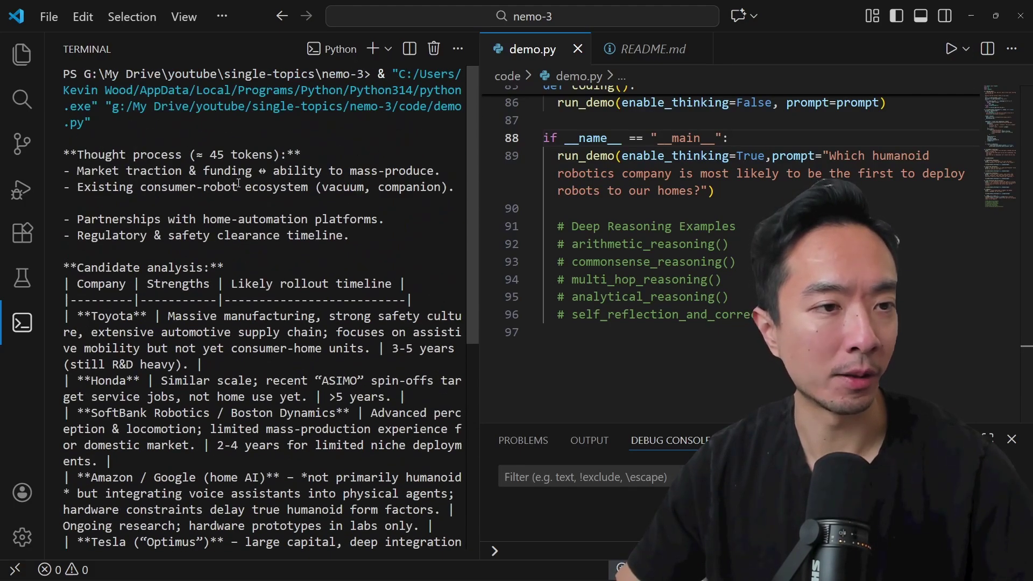
{"action": "scroll", "coordinate": [239, 184], "scroll_direction": "down", "scroll_amount": 1}
{"action": "scroll", "coordinate": [238, 184], "scroll_direction": "down", "scroll_amount": 1}
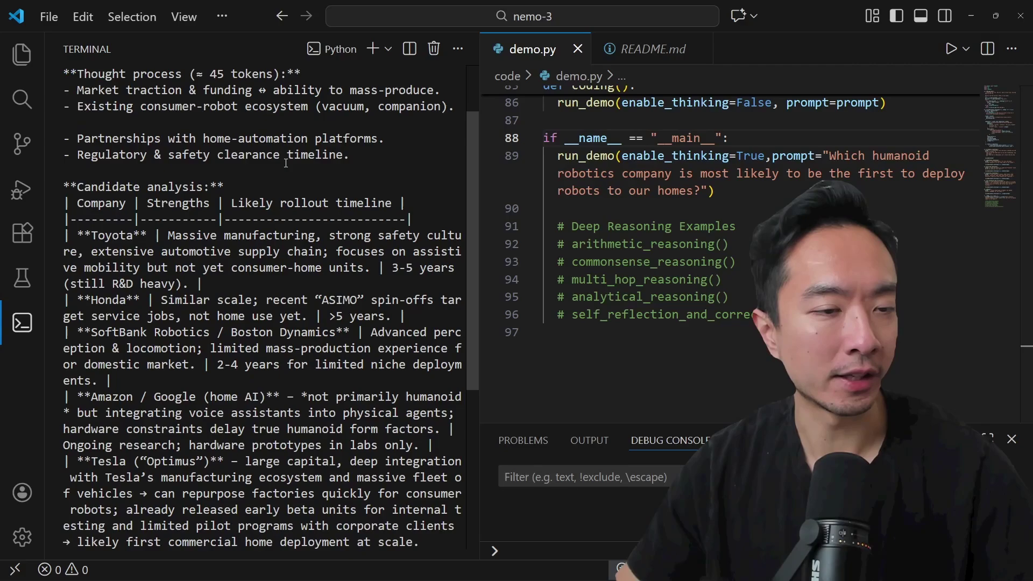
{"action": "scroll", "coordinate": [237, 184], "scroll_direction": "down", "scroll_amount": 2}
{"action": "scroll", "coordinate": [727, 243], "scroll_direction": "up", "scroll_amount": 5}
{"action": "scroll", "coordinate": [744, 285], "scroll_direction": "up", "scroll_amount": 3}
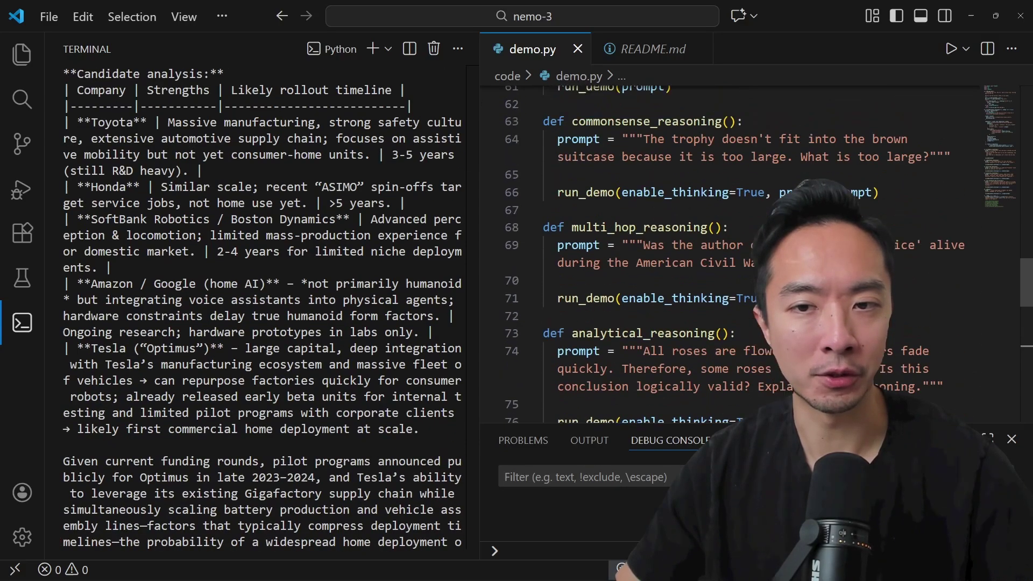
{"action": "scroll", "coordinate": [744, 285], "scroll_direction": "up", "scroll_amount": 4}
{"action": "scroll", "coordinate": [744, 285], "scroll_direction": "up", "scroll_amount": 2}
{"action": "scroll", "coordinate": [745, 286], "scroll_direction": "up", "scroll_amount": 1}
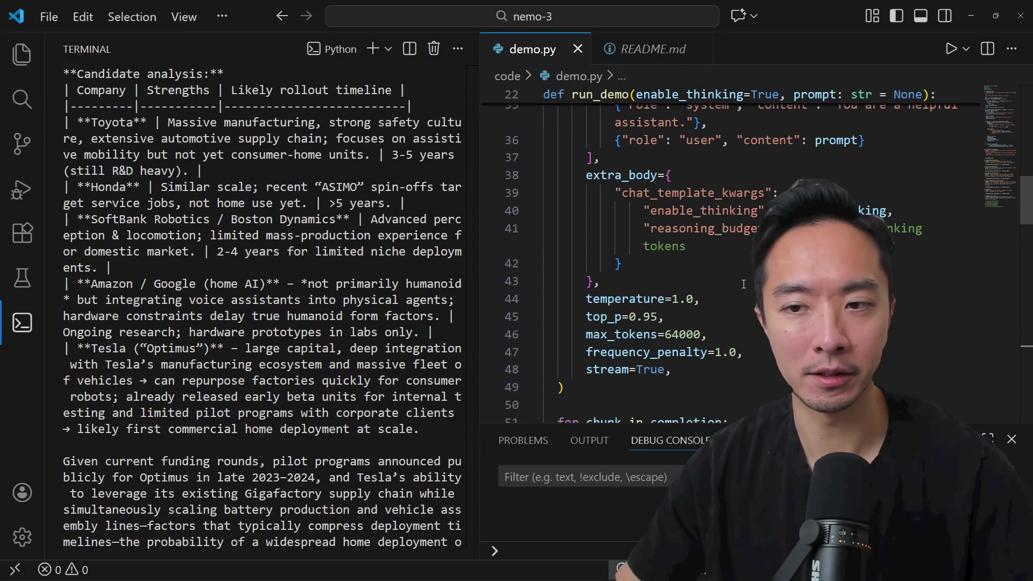
{"action": "left_click_drag", "start_coordinate": [694, 245], "coordinate": [552, 229]}
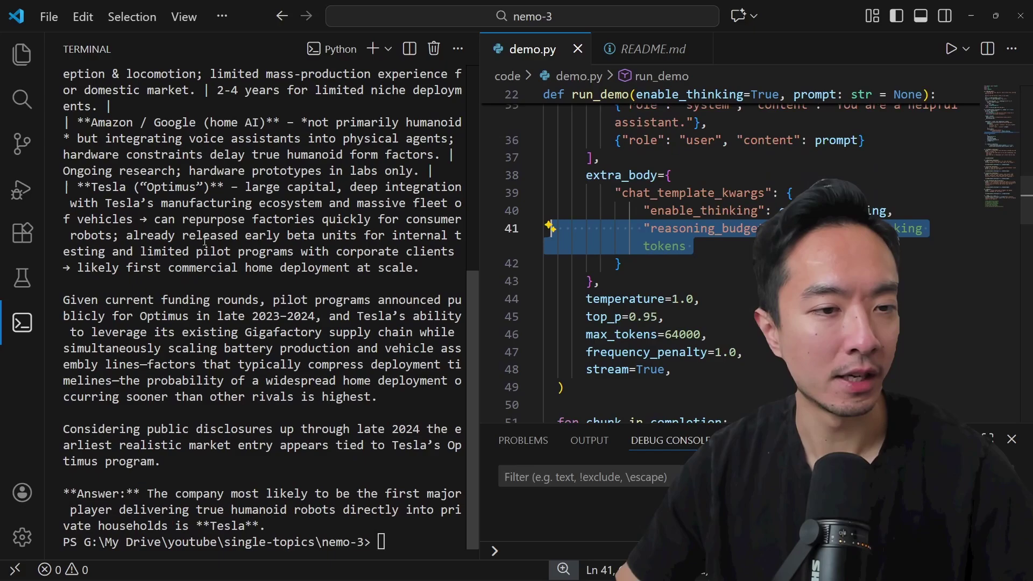
{"action": "scroll", "coordinate": [205, 240], "scroll_direction": "up", "scroll_amount": 4}
{"action": "scroll", "coordinate": [203, 240], "scroll_direction": "up", "scroll_amount": 4}
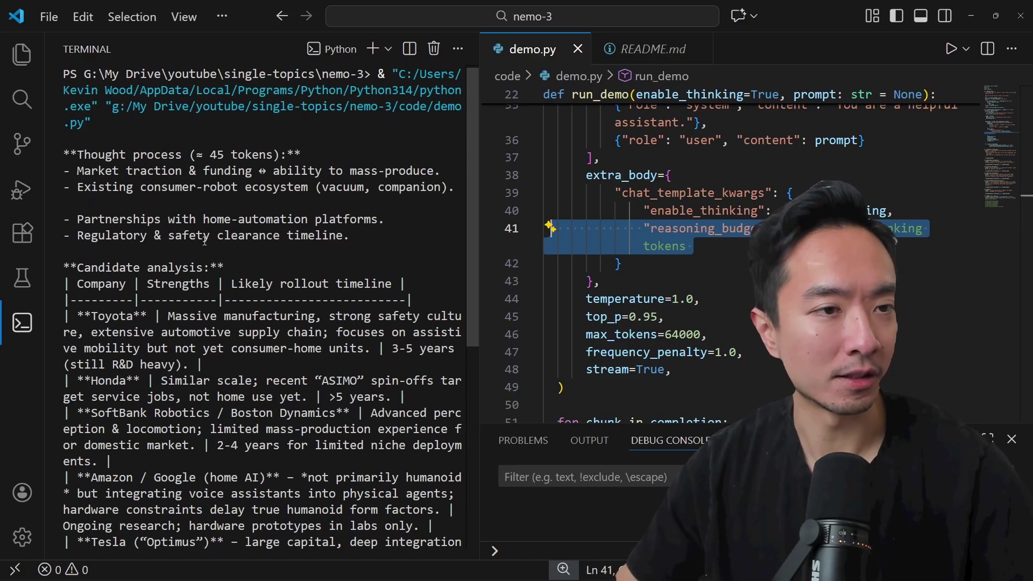
{"action": "scroll", "coordinate": [205, 240], "scroll_direction": "down", "scroll_amount": 3}
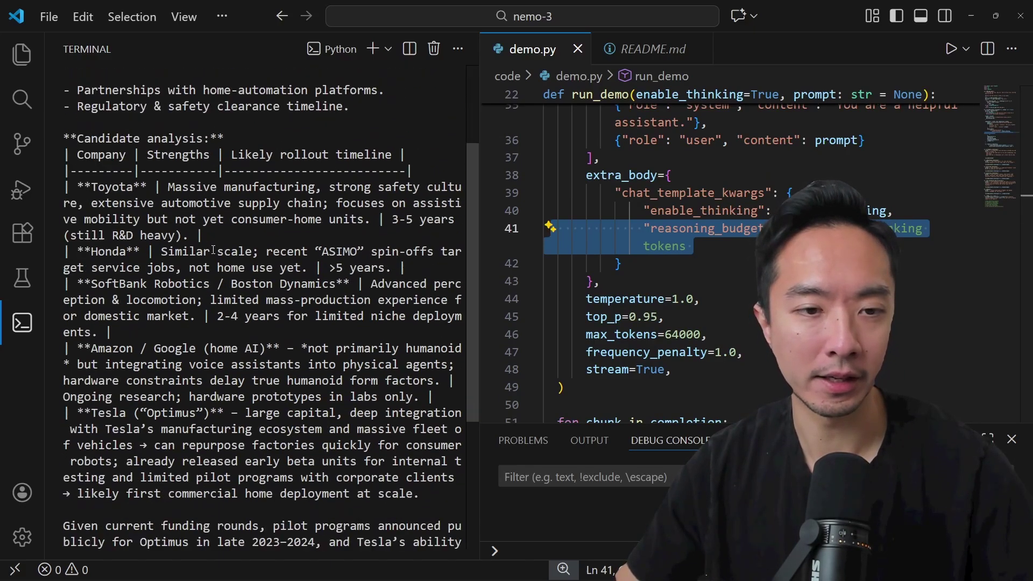
{"action": "scroll", "coordinate": [213, 251], "scroll_direction": "down", "scroll_amount": 3}
Comment out the reasoning_budget setting in run_demo.
{"action": "key", "text": "Down"}
{"action": "key", "text": "Down"}
{"action": "key", "text": "Down"}
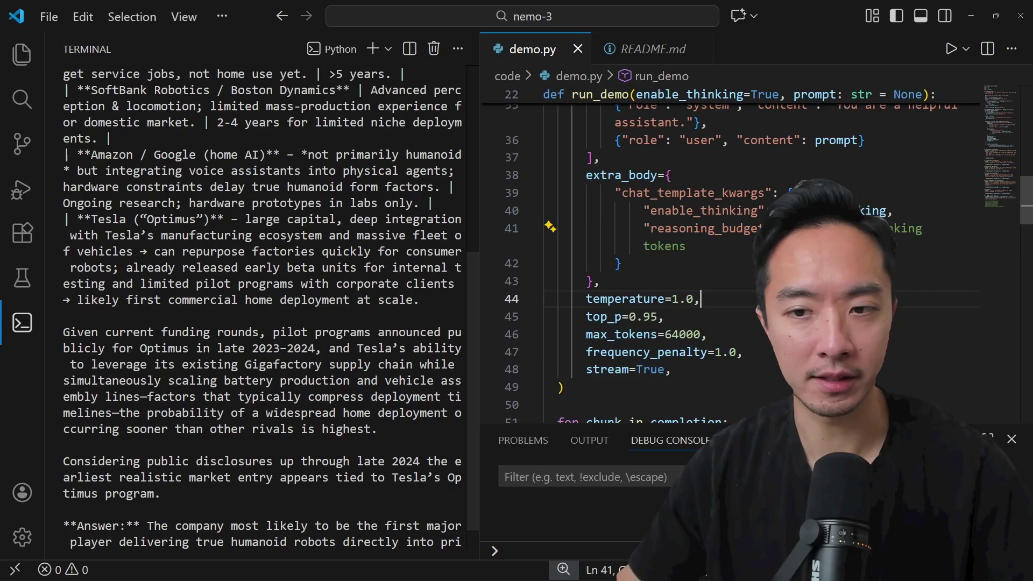
{"action": "key", "text": "ctrl+l"}
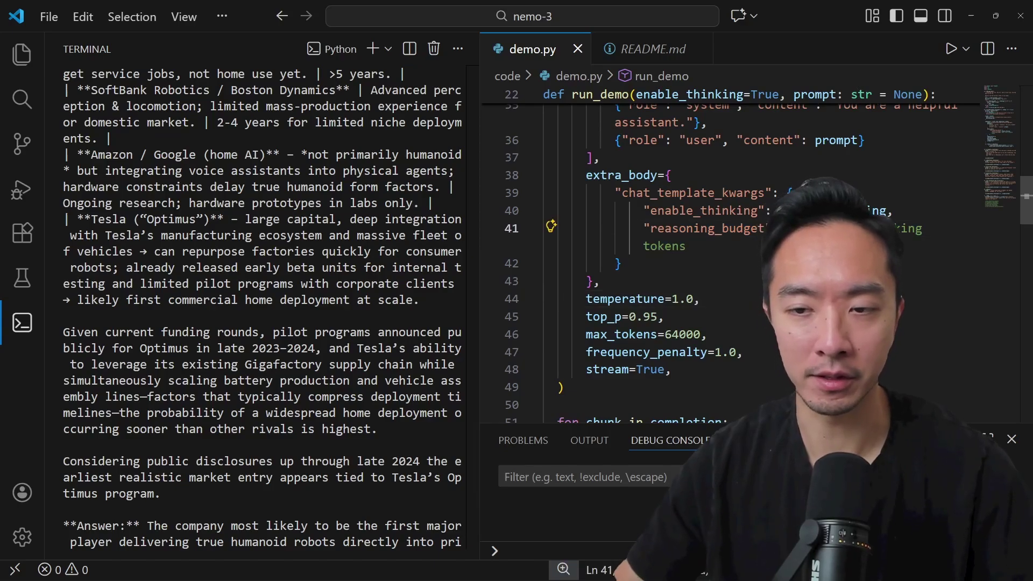
{"action": "left_click", "coordinate": [738, 227]}
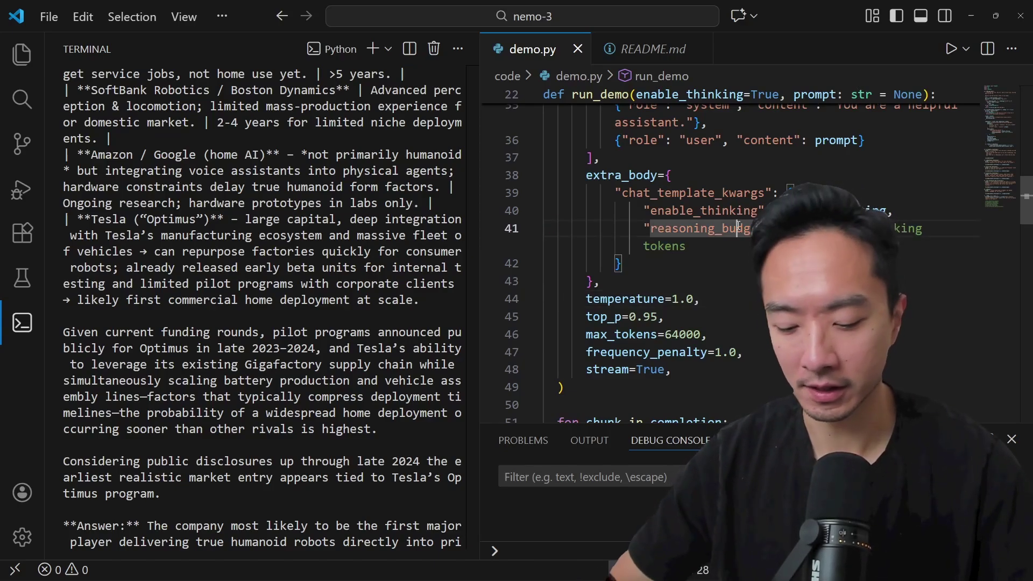
{"action": "key", "text": "ctrl+slash"}
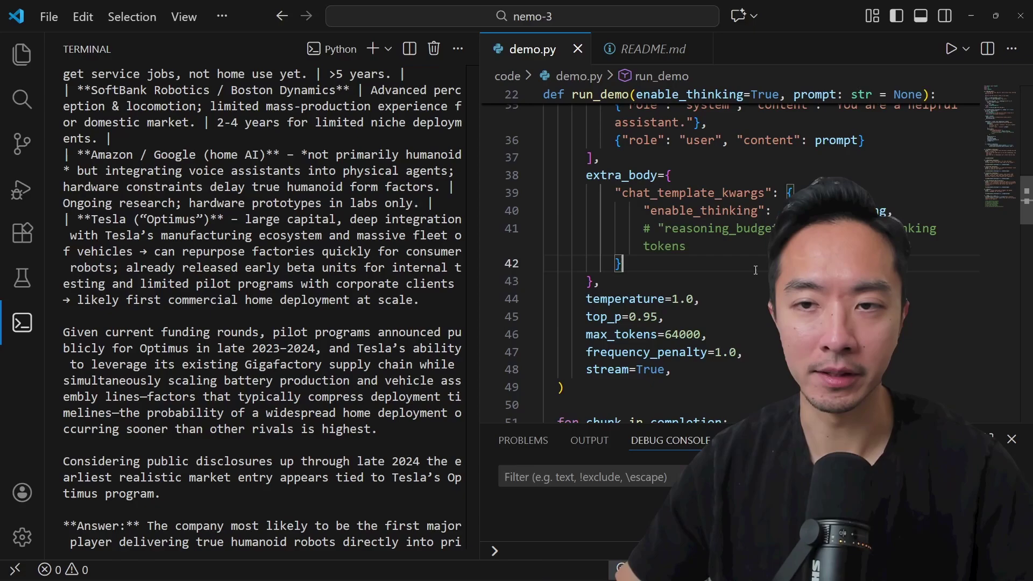
{"action": "scroll", "coordinate": [748, 245], "scroll_direction": "down", "scroll_amount": 5}
{"action": "scroll", "coordinate": [751, 254], "scroll_direction": "down", "scroll_amount": 5}
{"action": "scroll", "coordinate": [756, 269], "scroll_direction": "down", "scroll_amount": 5}
{"action": "scroll", "coordinate": [755, 269], "scroll_direction": "down", "scroll_amount": 3}
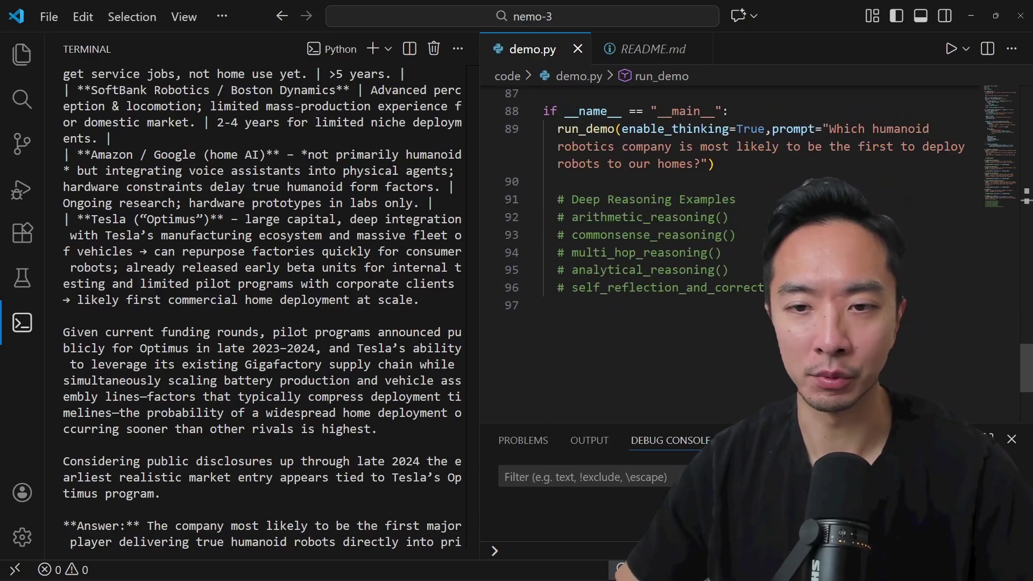
{"action": "scroll", "coordinate": [756, 269], "scroll_direction": "up", "scroll_amount": 1}
{"action": "scroll", "coordinate": [756, 269], "scroll_direction": "up", "scroll_amount": 1}
Rerun demo.py without the reasoning budget and read the Tesla Optimus answer.
{"action": "left_click", "coordinate": [517, 211]}
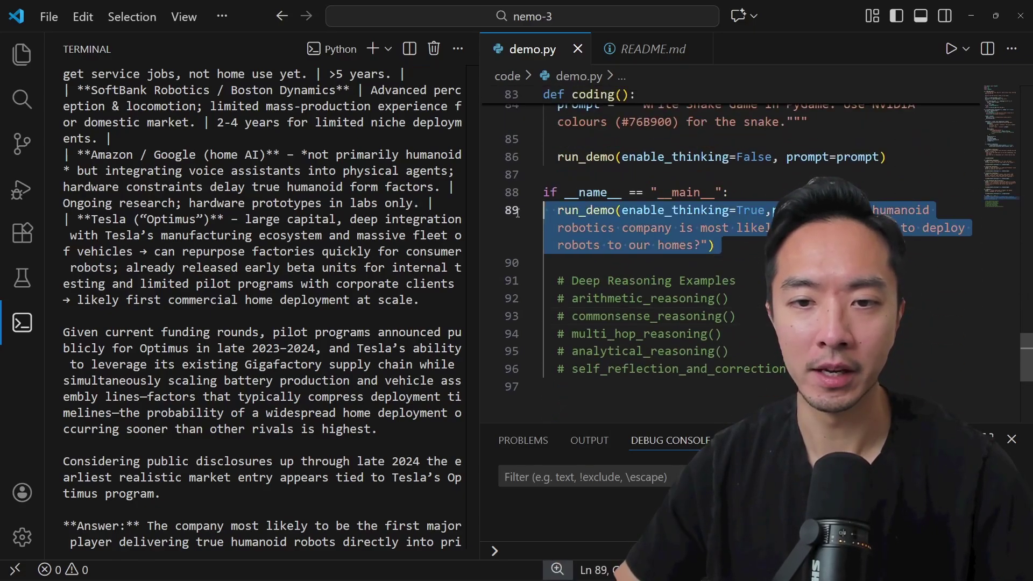
{"action": "left_click", "coordinate": [762, 254]}
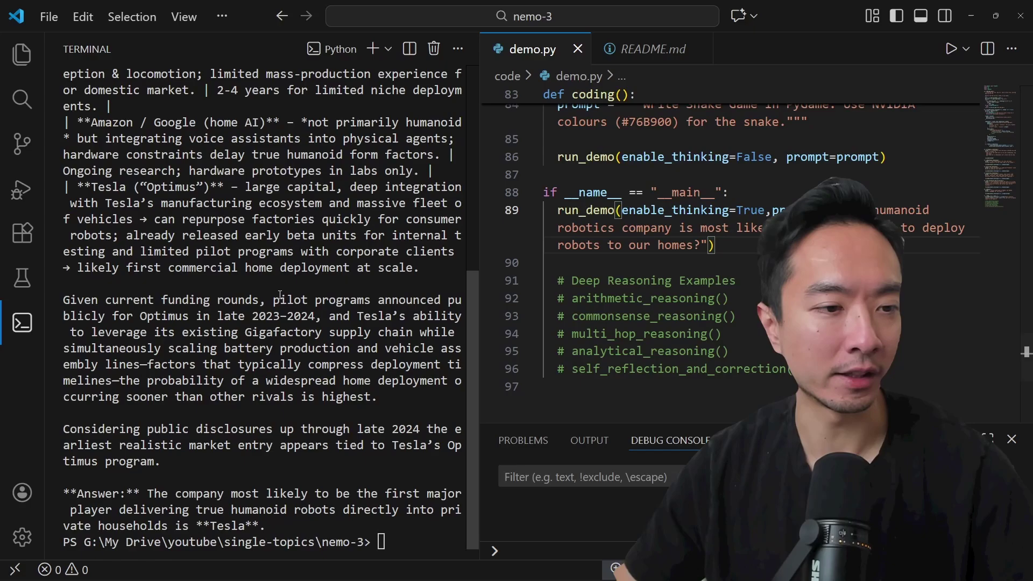
{"action": "scroll", "coordinate": [279, 298], "scroll_direction": "up", "scroll_amount": 5}
{"action": "scroll", "coordinate": [280, 297], "scroll_direction": "up", "scroll_amount": 3}
{"action": "scroll", "coordinate": [279, 297], "scroll_direction": "down", "scroll_amount": 1}
{"action": "scroll", "coordinate": [279, 297], "scroll_direction": "down", "scroll_amount": 8}
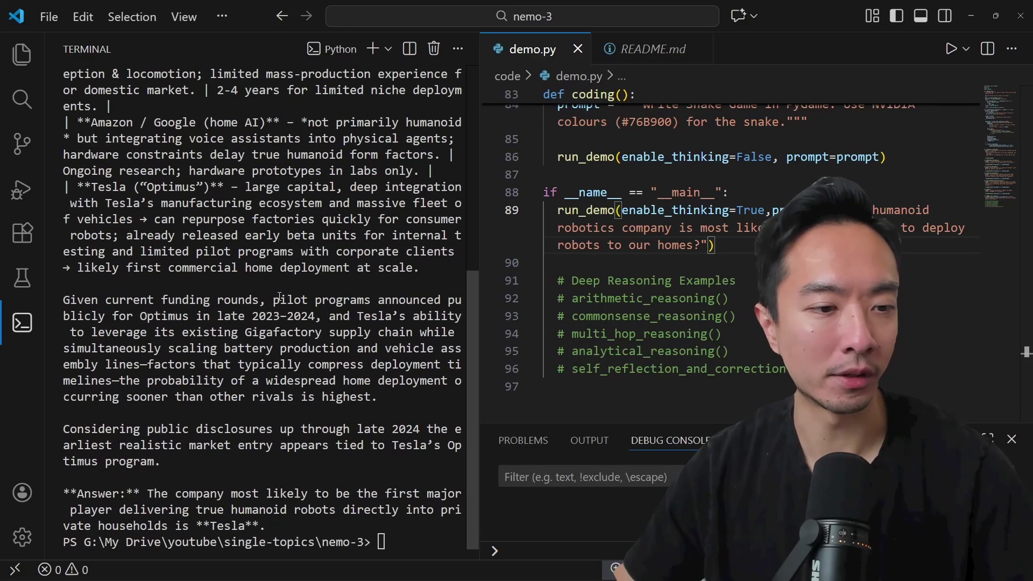
{"action": "left_click", "coordinate": [952, 49]}
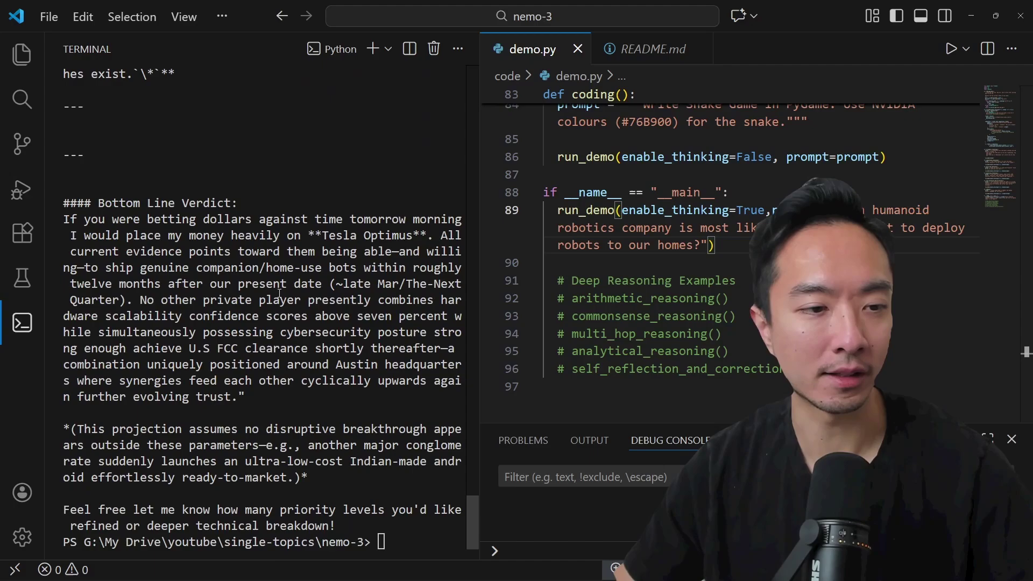
{"action": "scroll", "coordinate": [268, 300], "scroll_direction": "up", "scroll_amount": 1}
{"action": "scroll", "coordinate": [268, 300], "scroll_direction": "up", "scroll_amount": 5}
{"action": "scroll", "coordinate": [268, 300], "scroll_direction": "up", "scroll_amount": 5}
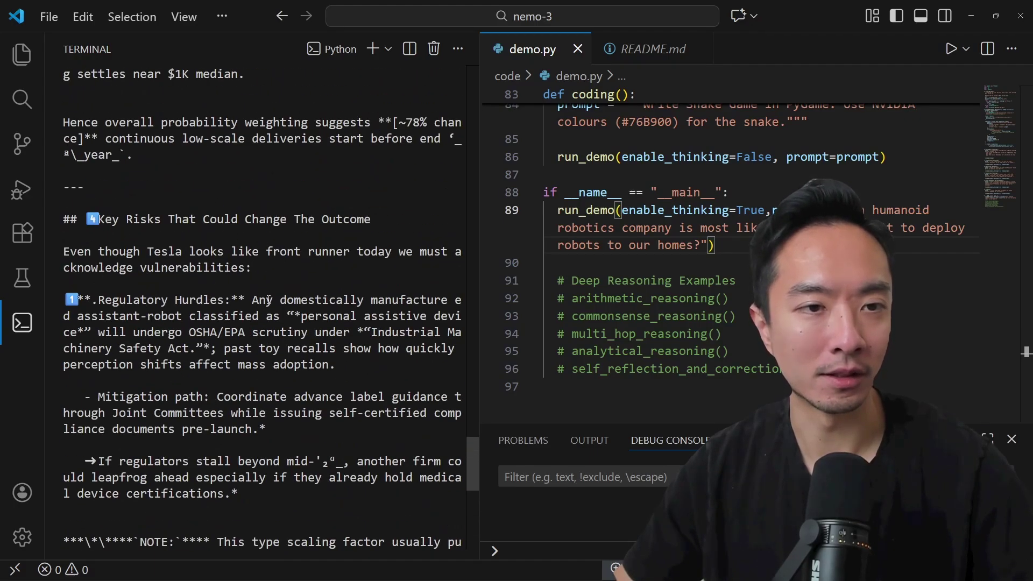
{"action": "scroll", "coordinate": [268, 300], "scroll_direction": "up", "scroll_amount": 6}
{"action": "scroll", "coordinate": [268, 299], "scroll_direction": "up", "scroll_amount": 5}
{"action": "scroll", "coordinate": [268, 299], "scroll_direction": "up", "scroll_amount": 4}
{"action": "scroll", "coordinate": [268, 300], "scroll_direction": "up", "scroll_amount": 2}
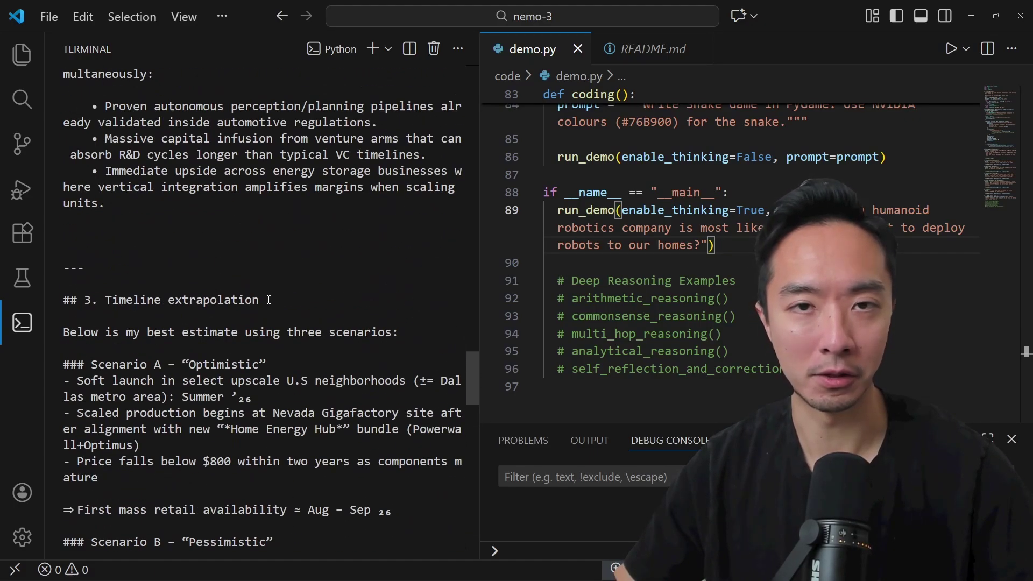
{"action": "scroll", "coordinate": [268, 300], "scroll_direction": "up", "scroll_amount": 5}
{"action": "scroll", "coordinate": [268, 299], "scroll_direction": "up", "scroll_amount": 3}
{"action": "scroll", "coordinate": [268, 300], "scroll_direction": "up", "scroll_amount": 5}
{"action": "scroll", "coordinate": [268, 299], "scroll_direction": "up", "scroll_amount": 5}
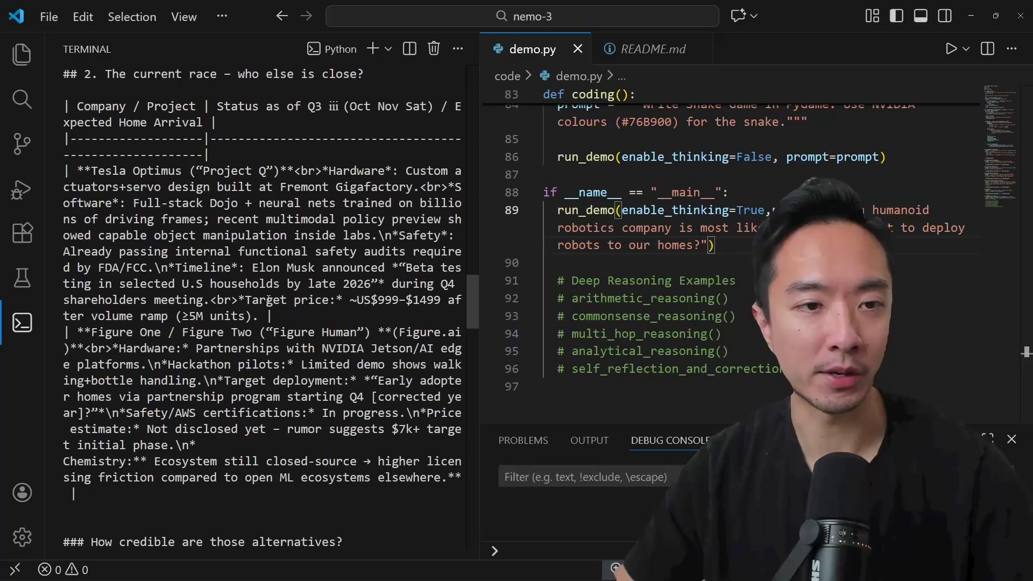
{"action": "scroll", "coordinate": [268, 299], "scroll_direction": "up", "scroll_amount": 4}
{"action": "scroll", "coordinate": [268, 299], "scroll_direction": "up", "scroll_amount": 4}
{"action": "scroll", "coordinate": [268, 299], "scroll_direction": "up", "scroll_amount": 3}
{"action": "scroll", "coordinate": [269, 300], "scroll_direction": "up", "scroll_amount": 2}
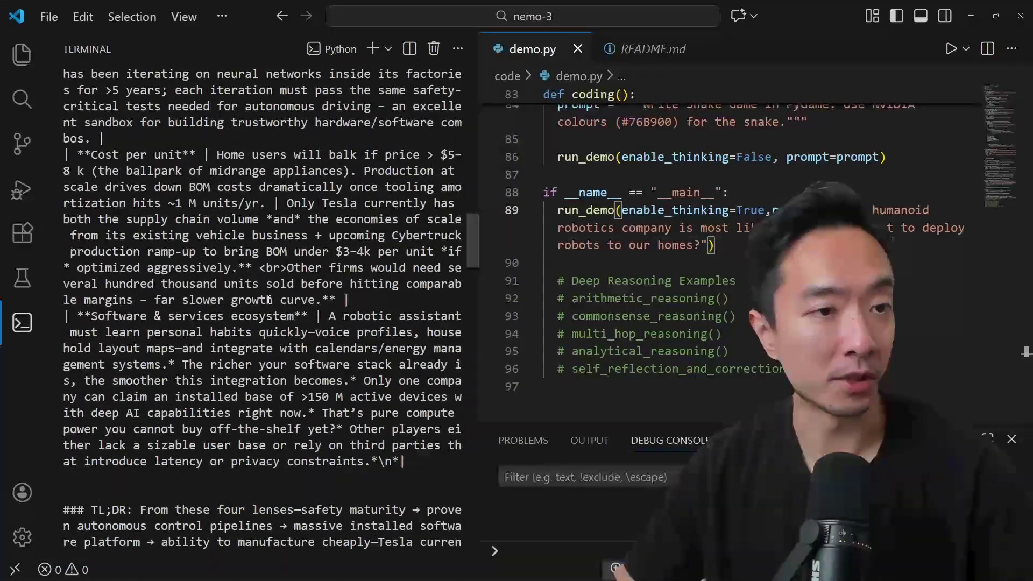
{"action": "scroll", "coordinate": [268, 300], "scroll_direction": "up", "scroll_amount": 2}
{"action": "scroll", "coordinate": [268, 299], "scroll_direction": "up", "scroll_amount": 4}
{"action": "scroll", "coordinate": [268, 299], "scroll_direction": "up", "scroll_amount": 4}
{"action": "scroll", "coordinate": [269, 299], "scroll_direction": "up", "scroll_amount": 1}
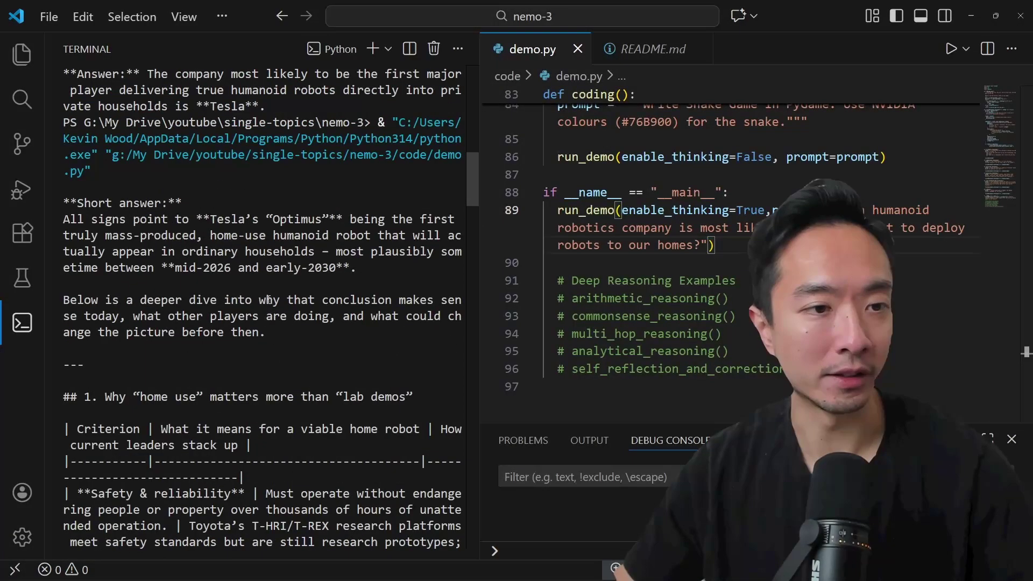
{"action": "scroll", "coordinate": [269, 299], "scroll_direction": "down", "scroll_amount": 5}
{"action": "scroll", "coordinate": [268, 299], "scroll_direction": "up", "scroll_amount": 3}
{"action": "scroll", "coordinate": [268, 300], "scroll_direction": "up", "scroll_amount": 2}
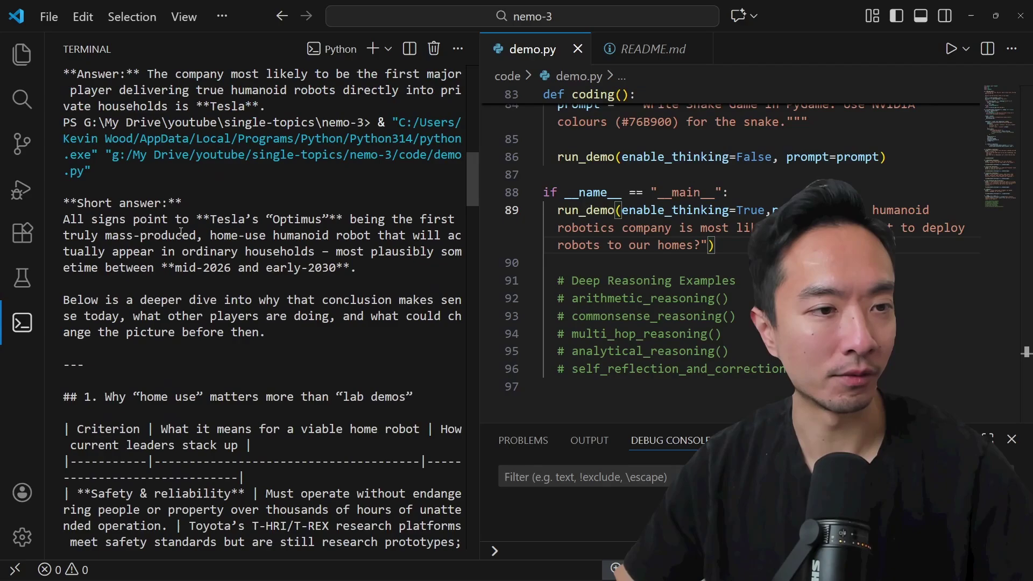
{"action": "left_click_drag", "start_coordinate": [289, 218], "coordinate": [343, 219]}
{"action": "left_click", "coordinate": [343, 219]}
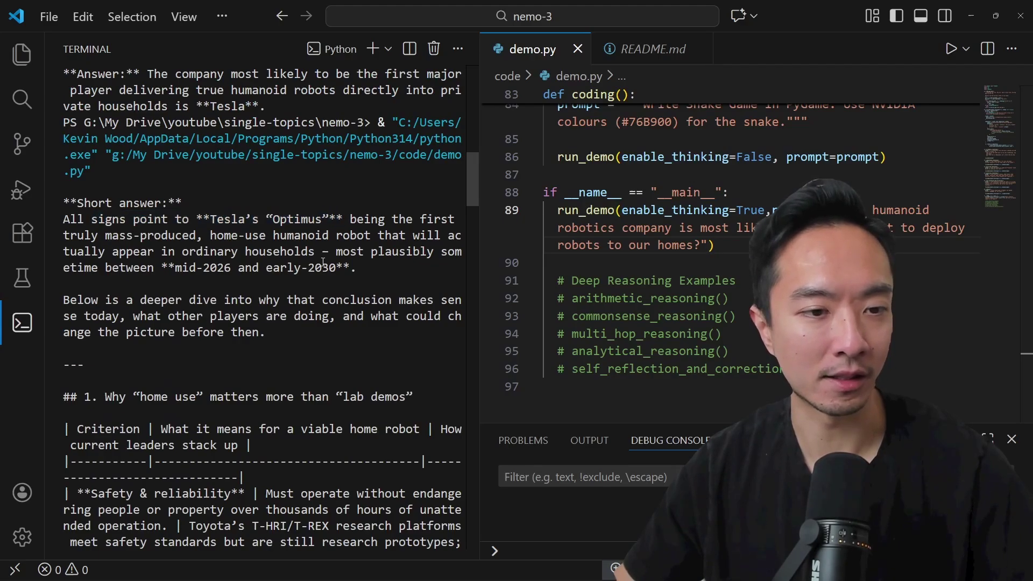
{"action": "scroll", "coordinate": [323, 264], "scroll_direction": "down", "scroll_amount": 5}
{"action": "scroll", "coordinate": [324, 264], "scroll_direction": "down", "scroll_amount": 5}
{"action": "scroll", "coordinate": [323, 264], "scroll_direction": "down", "scroll_amount": 5}
{"action": "scroll", "coordinate": [323, 264], "scroll_direction": "down", "scroll_amount": 3}
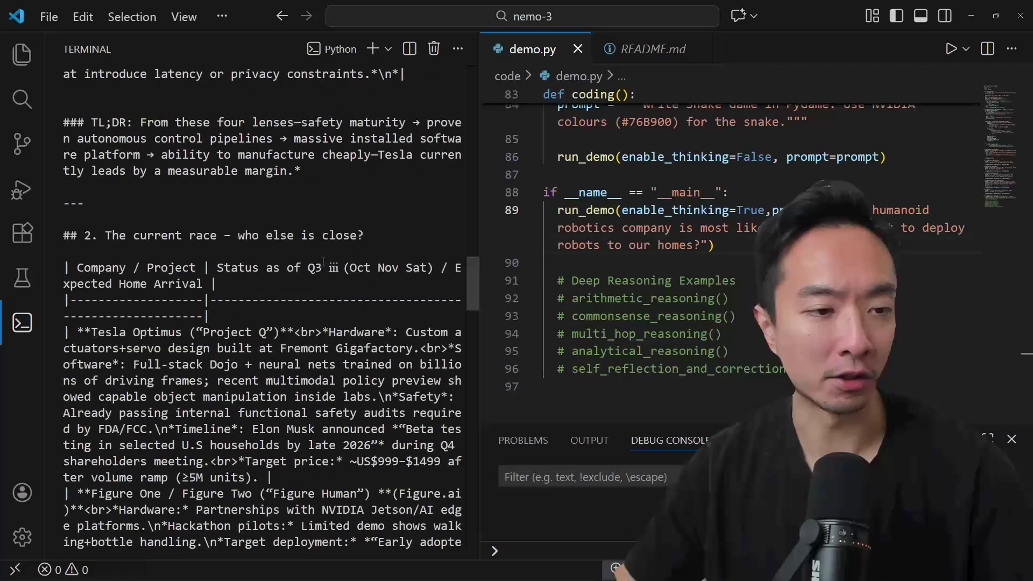
{"action": "scroll", "coordinate": [323, 264], "scroll_direction": "down", "scroll_amount": 2}
{"action": "scroll", "coordinate": [323, 262], "scroll_direction": "down", "scroll_amount": 4}
{"action": "scroll", "coordinate": [323, 261], "scroll_direction": "down", "scroll_amount": 5}
{"action": "scroll", "coordinate": [323, 261], "scroll_direction": "down", "scroll_amount": 2}
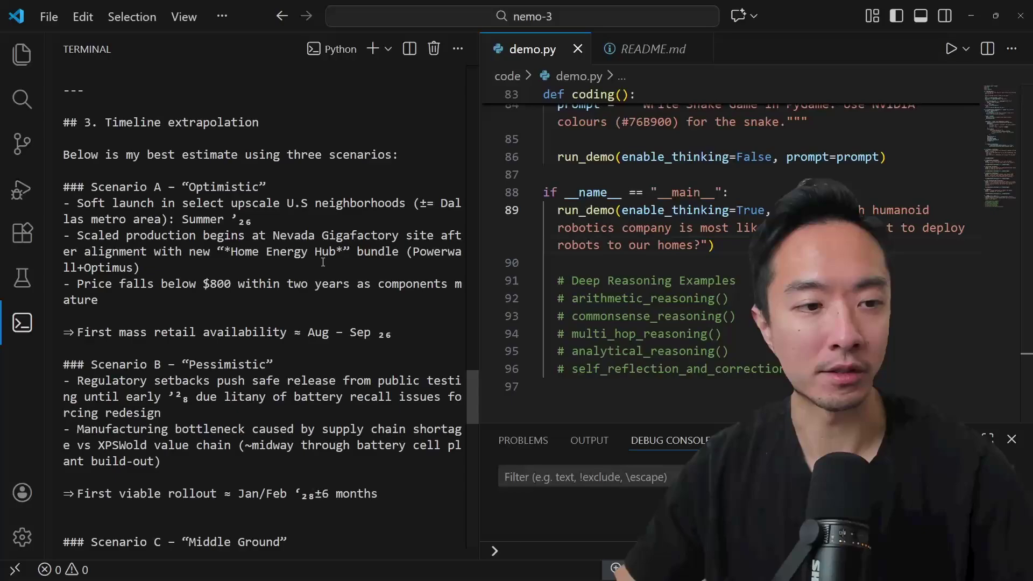
{"action": "scroll", "coordinate": [316, 266], "scroll_direction": "down", "scroll_amount": 3}
{"action": "scroll", "coordinate": [317, 264], "scroll_direction": "down", "scroll_amount": 2}
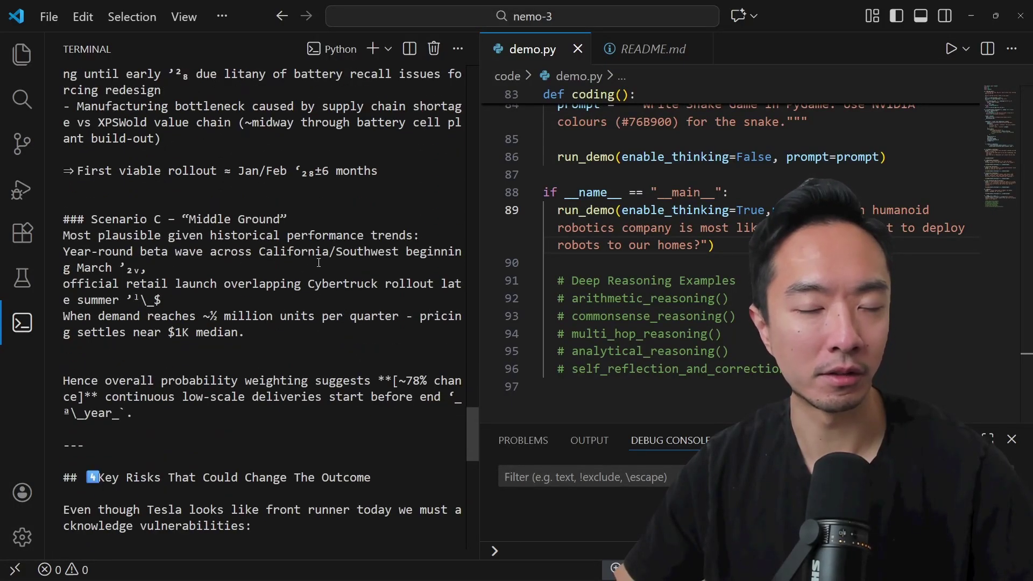
{"action": "scroll", "coordinate": [319, 262], "scroll_direction": "down", "scroll_amount": 3}
{"action": "scroll", "coordinate": [319, 262], "scroll_direction": "down", "scroll_amount": 2}
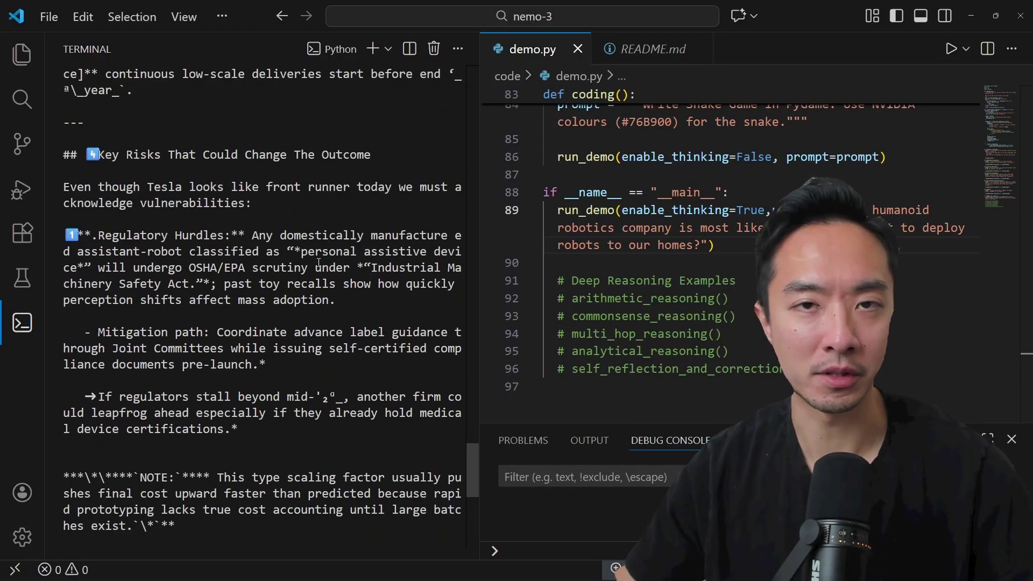
{"action": "scroll", "coordinate": [319, 262], "scroll_direction": "down", "scroll_amount": 2}
{"action": "scroll", "coordinate": [319, 262], "scroll_direction": "down", "scroll_amount": 2}
{"action": "scroll", "coordinate": [319, 263], "scroll_direction": "down", "scroll_amount": 2}
{"action": "scroll", "coordinate": [721, 274], "scroll_direction": "down", "scroll_amount": 2}
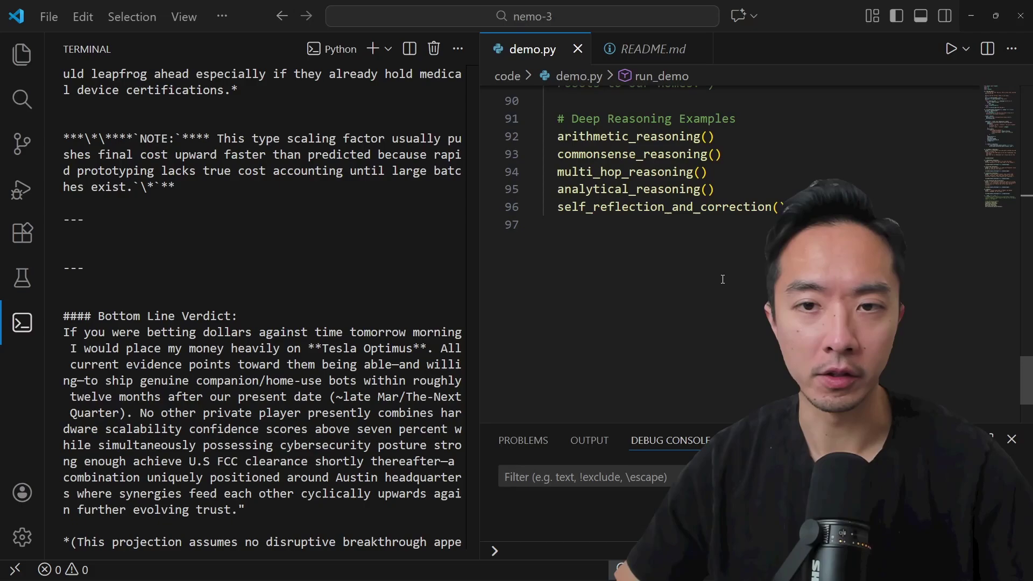
{"action": "mouse_move", "coordinate": [787, 211]}
{"action": "left_mouse_down"}
{"action": "mouse_move", "coordinate": [557, 136]}
{"action": "mouse_move", "coordinate": [557, 119]}
{"action": "left_mouse_up"}
{"action": "left_click", "coordinate": [768, 147]}
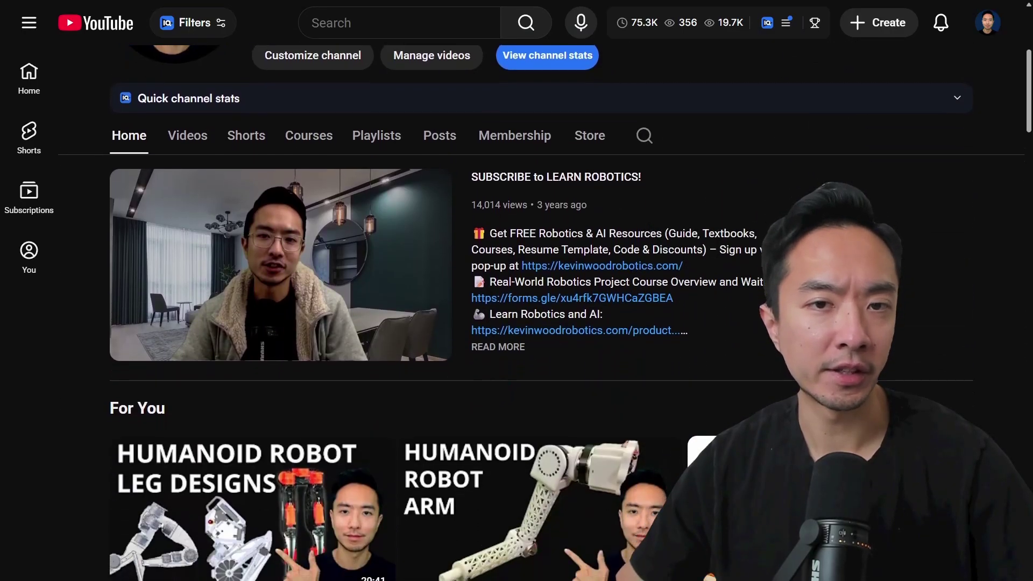
{"action": "scroll", "coordinate": [548, 337], "scroll_direction": "down", "scroll_amount": 3}
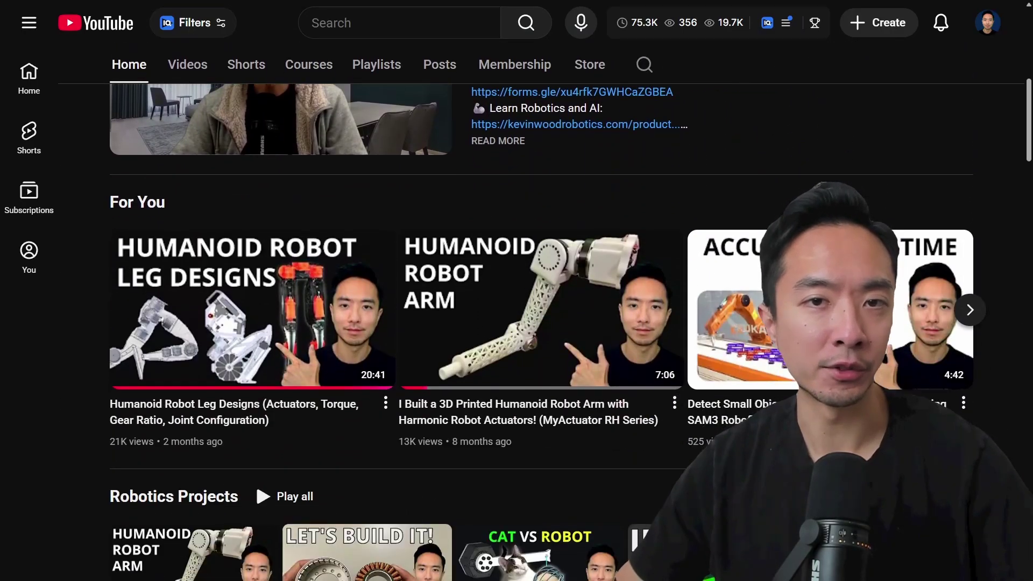
{"action": "scroll", "coordinate": [548, 336], "scroll_direction": "down", "scroll_amount": 5}
{"action": "scroll", "coordinate": [548, 336], "scroll_direction": "down", "scroll_amount": 3}
{"action": "scroll", "coordinate": [548, 336], "scroll_direction": "down", "scroll_amount": 3}
{"action": "scroll", "coordinate": [517, 323], "scroll_direction": "down", "scroll_amount": 1}
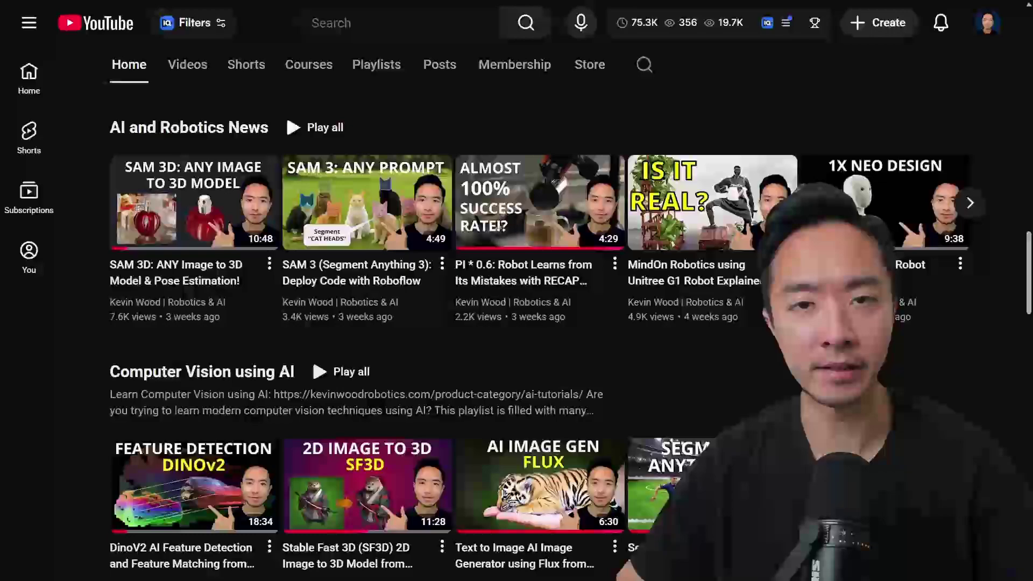
{"action": "scroll", "coordinate": [517, 323], "scroll_direction": "down", "scroll_amount": 5}
{"action": "scroll", "coordinate": [517, 323], "scroll_direction": "down", "scroll_amount": 2}
{"action": "scroll", "coordinate": [516, 323], "scroll_direction": "down", "scroll_amount": 2}
{"action": "scroll", "coordinate": [517, 323], "scroll_direction": "down", "scroll_amount": 5}
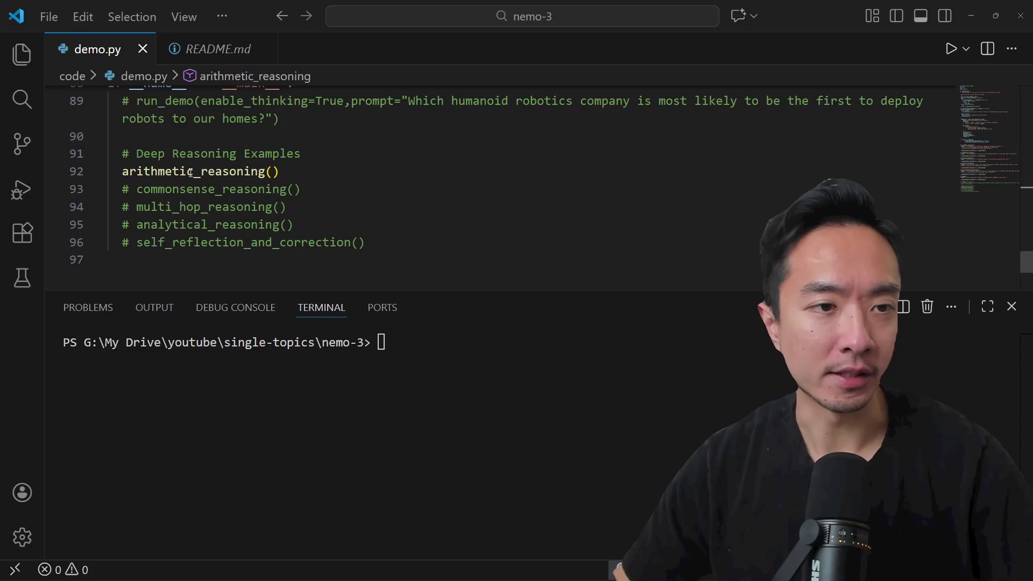
In arithmetic_reasoning, review the bookstore prompt's Monday and Tuesday sales and 400-book goal.
{"action": "left_click", "coordinate": [190, 172]}
{"action": "key", "text": "F12"}
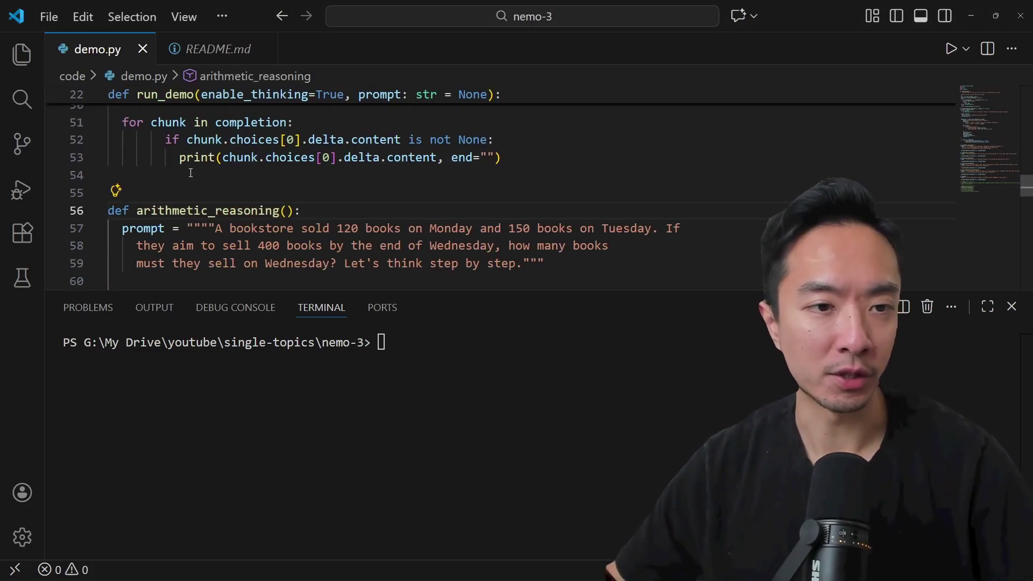
{"action": "scroll", "coordinate": [245, 176], "scroll_direction": "down", "scroll_amount": 1}
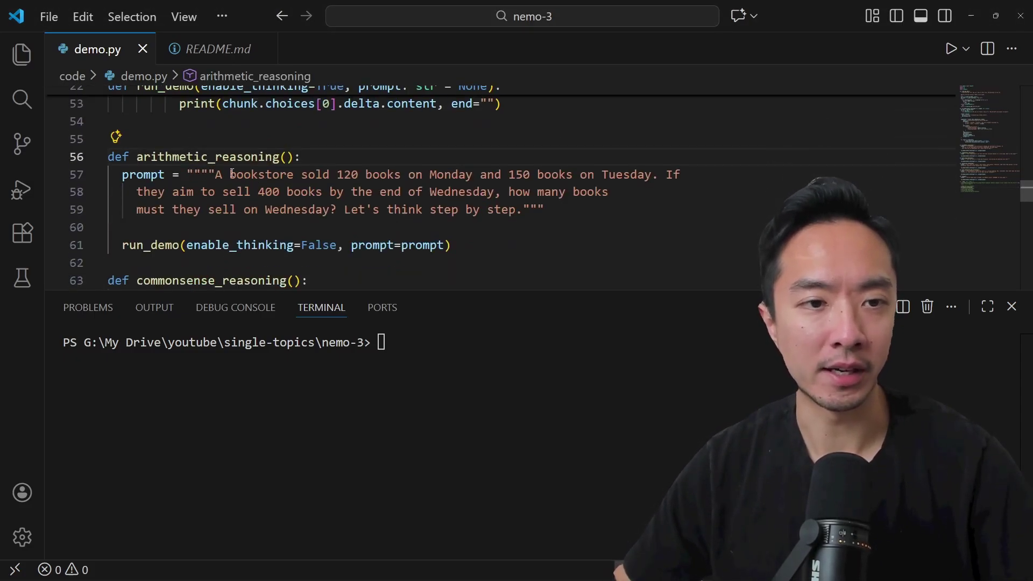
{"action": "left_click_drag", "start_coordinate": [230, 174], "coordinate": [650, 175]}
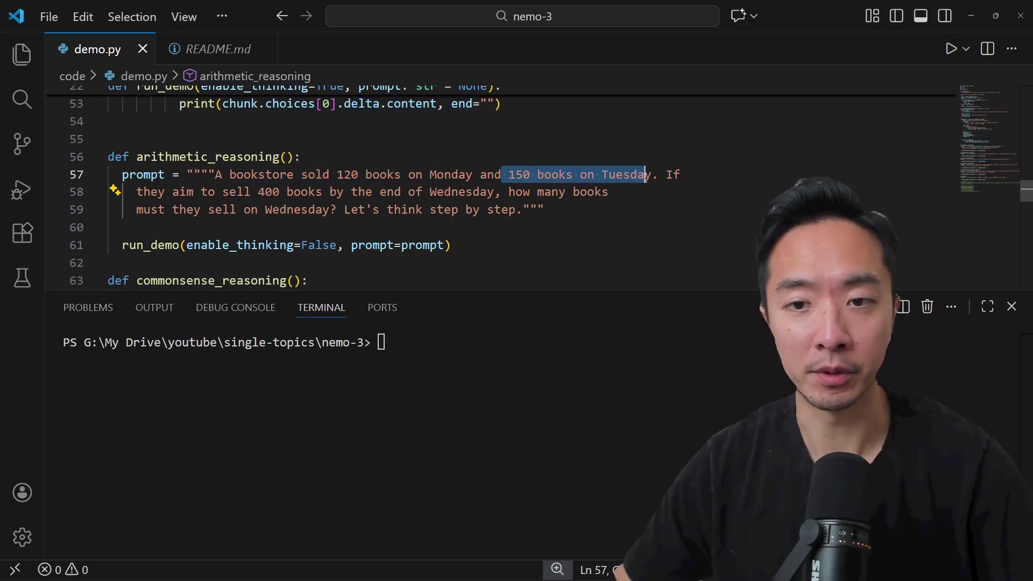
{"action": "left_click_drag", "start_coordinate": [237, 193], "coordinate": [505, 198]}
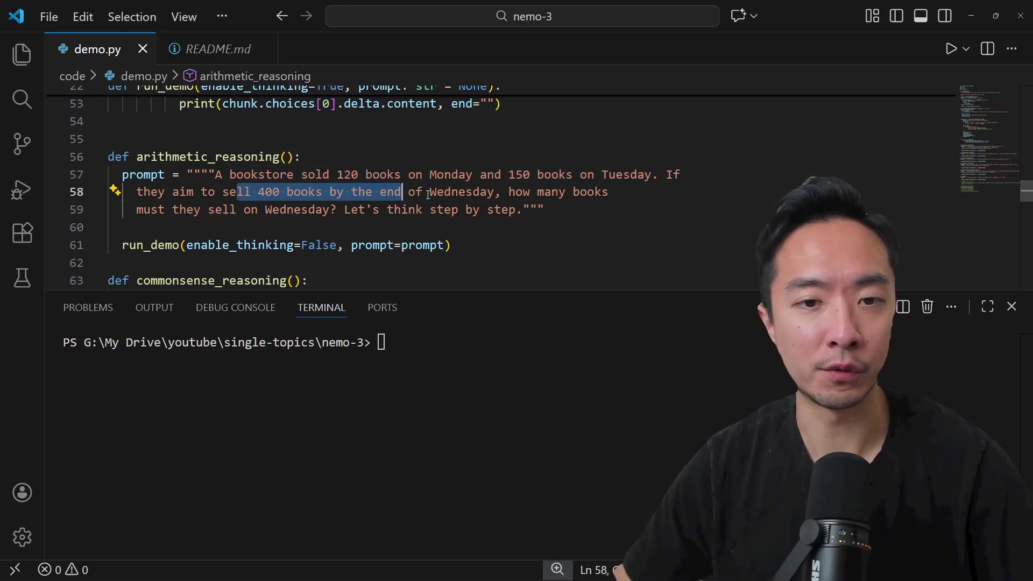
{"action": "left_click_drag", "start_coordinate": [172, 209], "coordinate": [338, 211]}
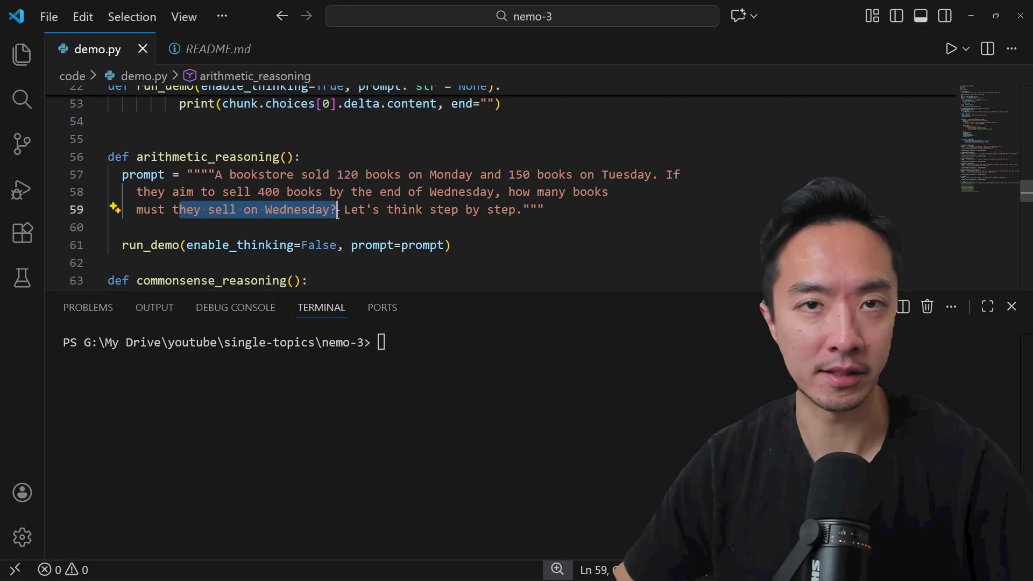
Run demo.py and check the 130-books-on-Wednesday answer and its calculation steps.
{"action": "left_click", "coordinate": [950, 49]}
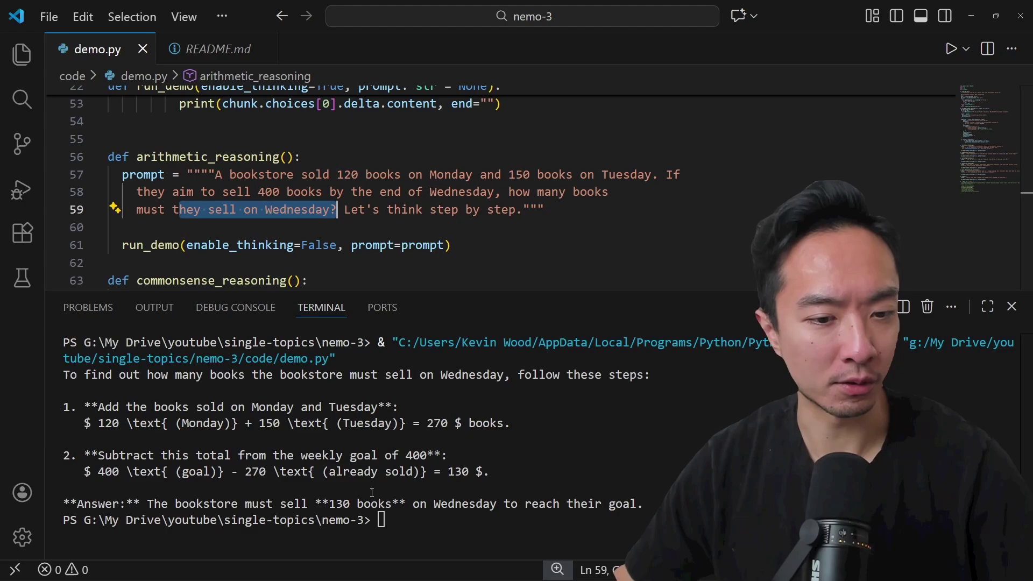
{"action": "left_click_drag", "start_coordinate": [308, 504], "coordinate": [407, 504]}
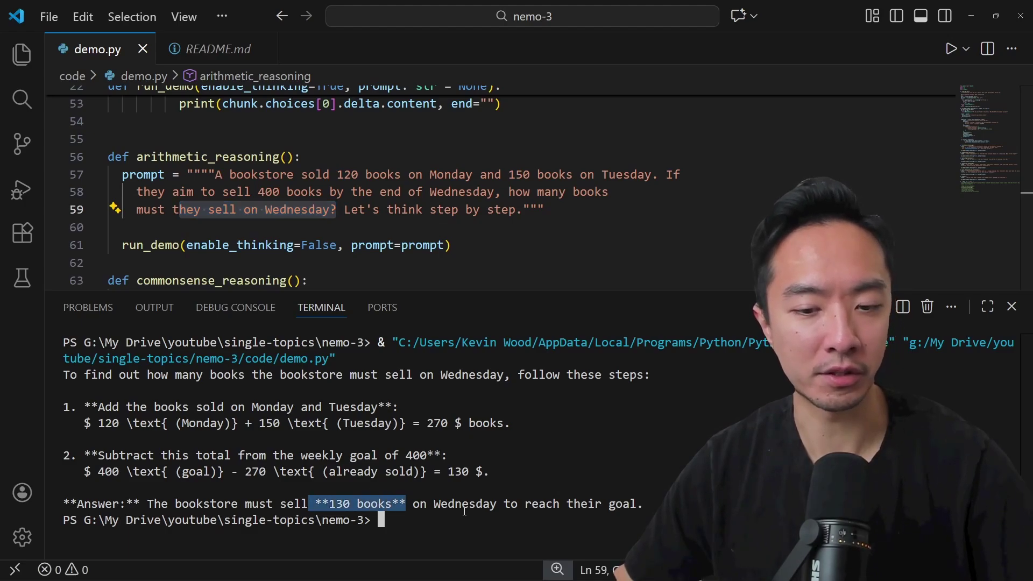
{"action": "left_click_drag", "start_coordinate": [110, 383], "coordinate": [498, 472]}
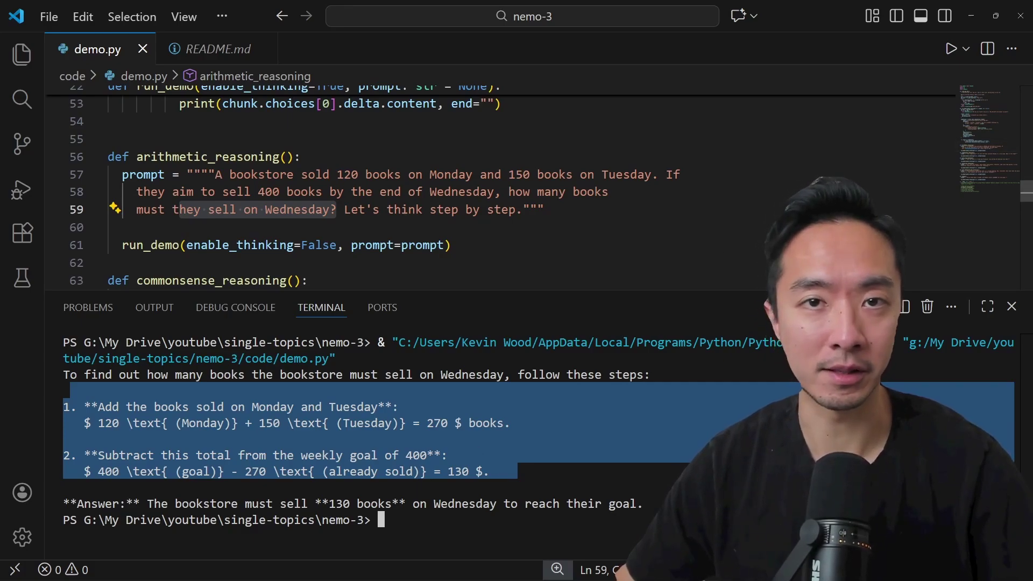
{"action": "double_click", "coordinate": [193, 218]}
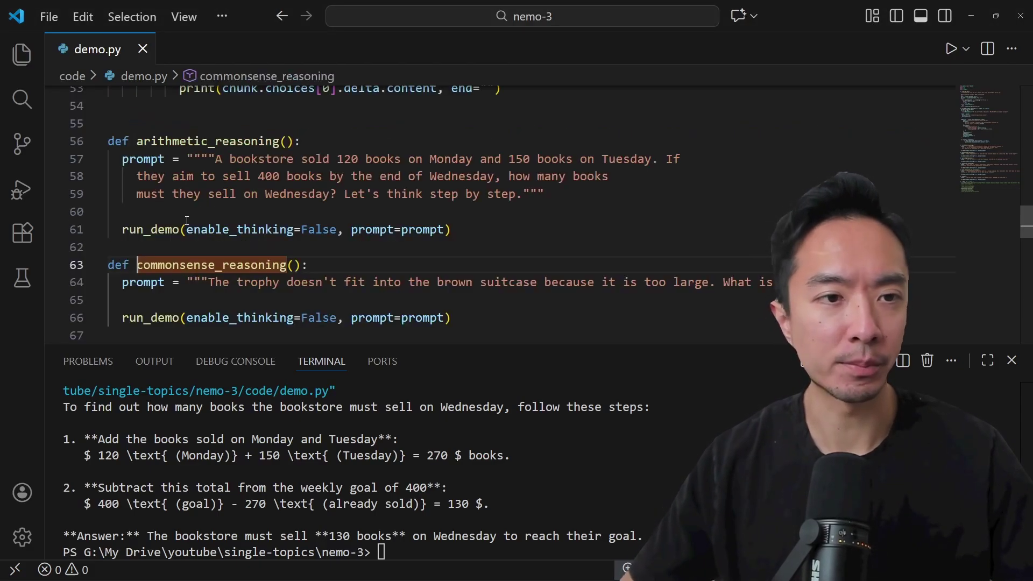
{"action": "left_click", "coordinate": [189, 220], "text": "ctrl"}
{"action": "scroll", "coordinate": [255, 239], "scroll_direction": "down", "scroll_amount": 1}
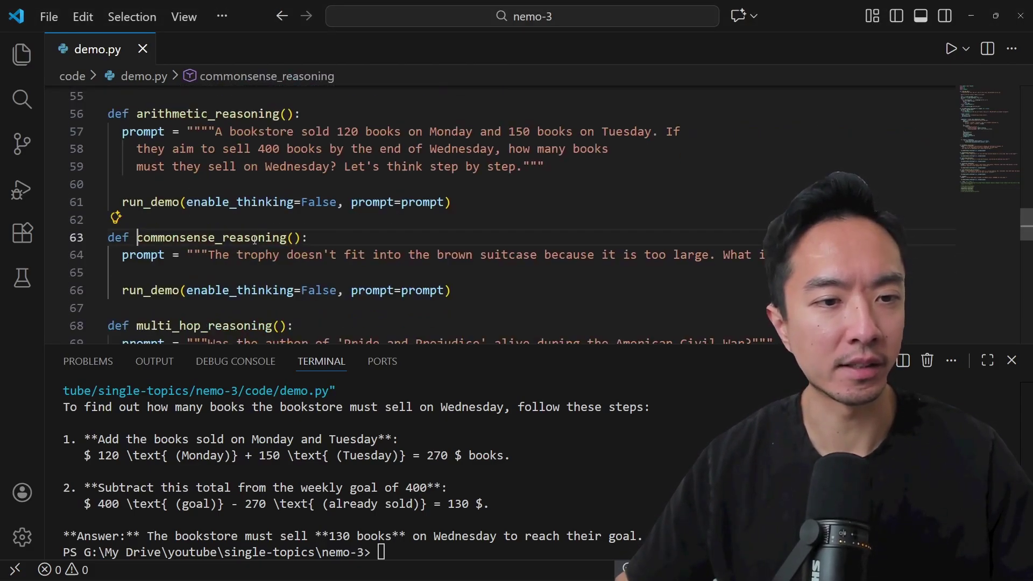
{"action": "left_click_drag", "start_coordinate": [254, 251], "coordinate": [592, 255]}
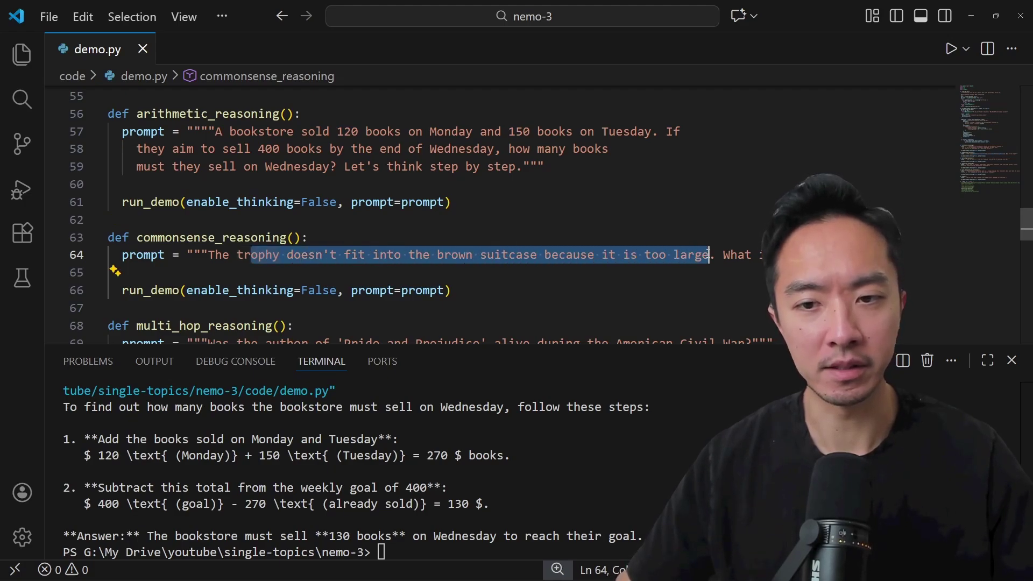
{"action": "left_click", "coordinate": [751, 254]}
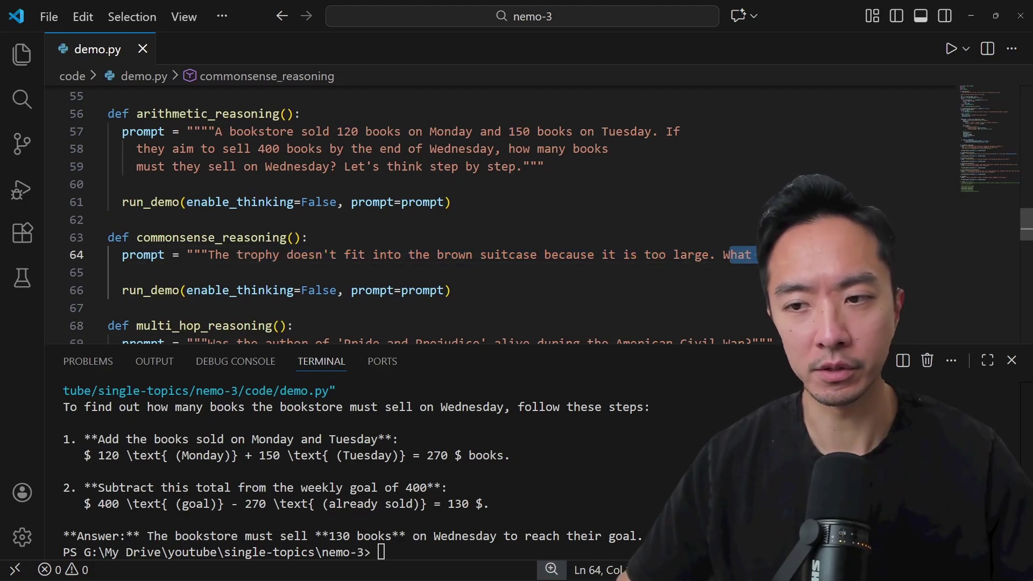
{"action": "key", "text": "Down"}
{"action": "key", "text": "Down"}
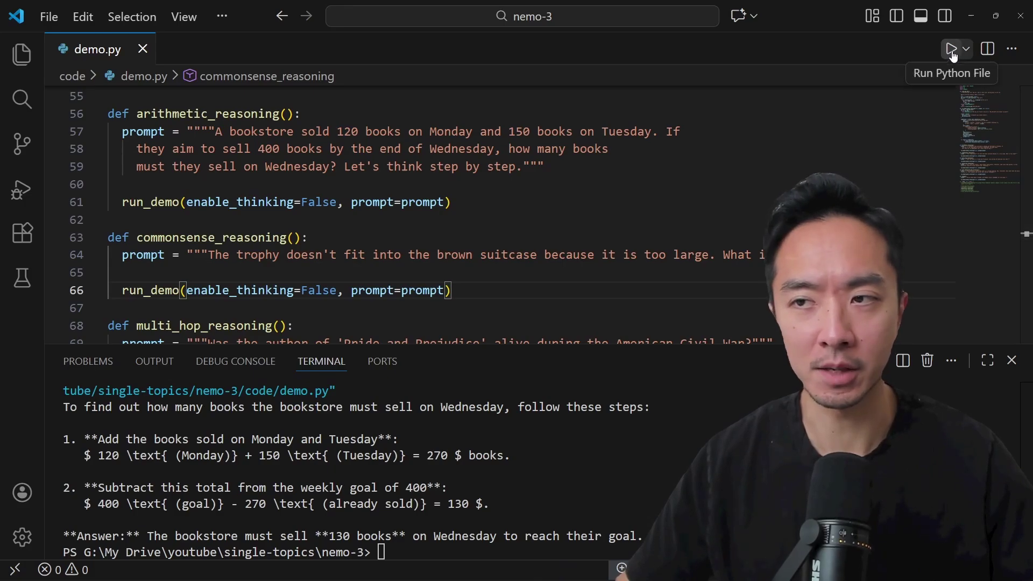
{"action": "left_click", "coordinate": [951, 50]}
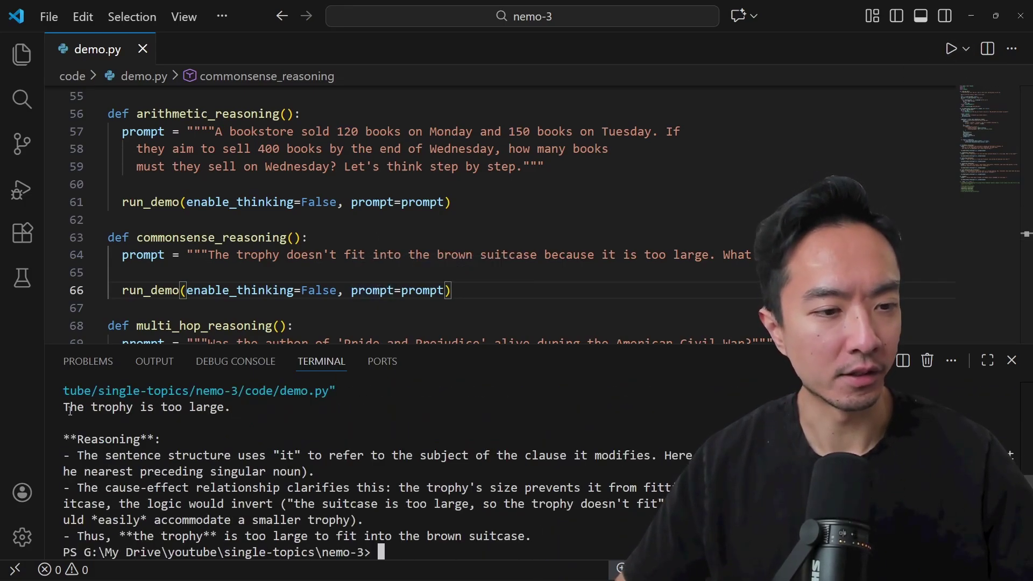
{"action": "left_click_drag", "start_coordinate": [70, 410], "coordinate": [223, 416]}
{"action": "left_click", "coordinate": [159, 449]}
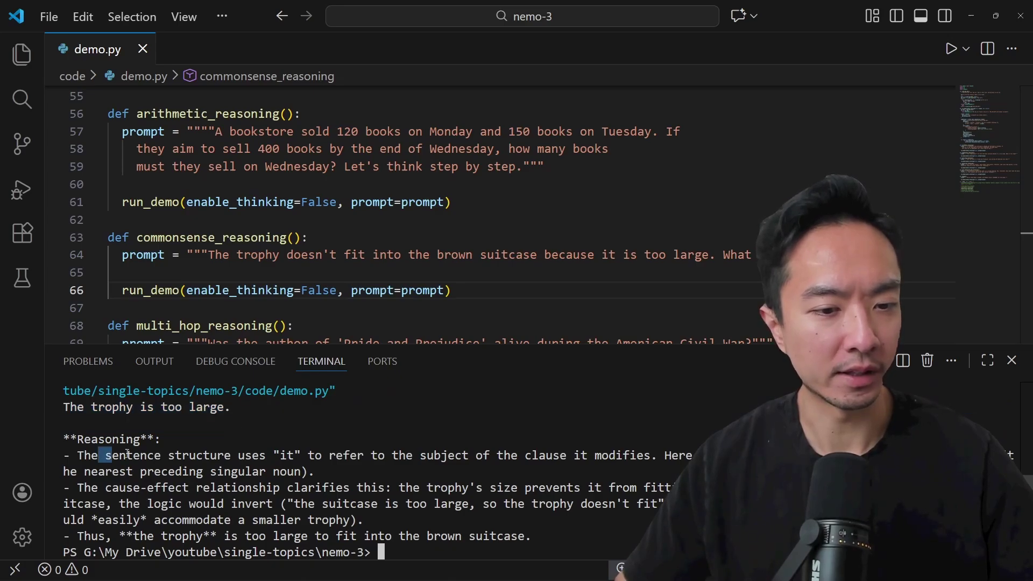
{"action": "left_click_drag", "start_coordinate": [127, 457], "coordinate": [324, 457]}
{"action": "left_click", "coordinate": [212, 459]}
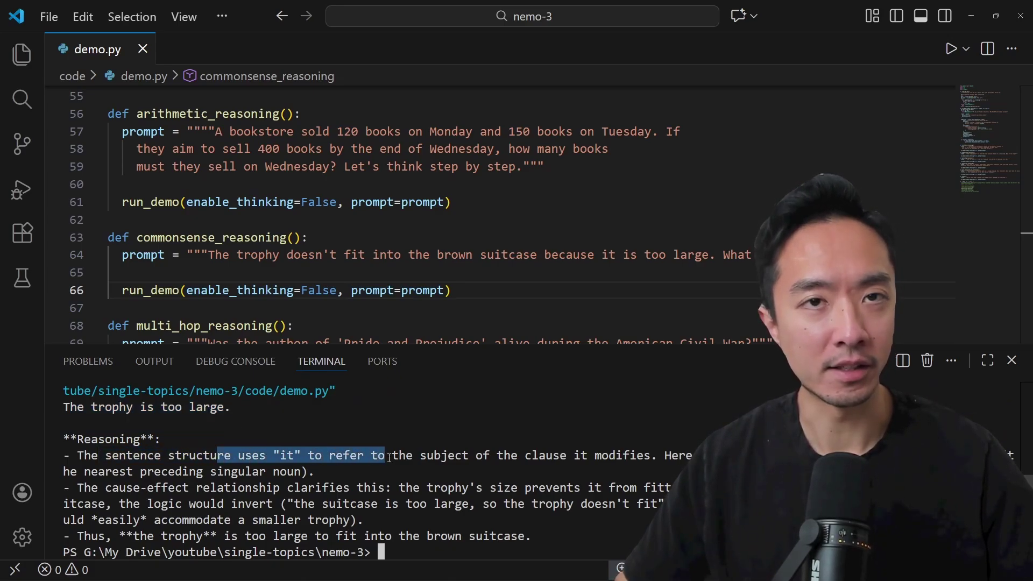
{"action": "left_click_drag", "start_coordinate": [431, 457], "coordinate": [436, 473]}
{"action": "left_click_drag", "start_coordinate": [134, 488], "coordinate": [290, 490]}
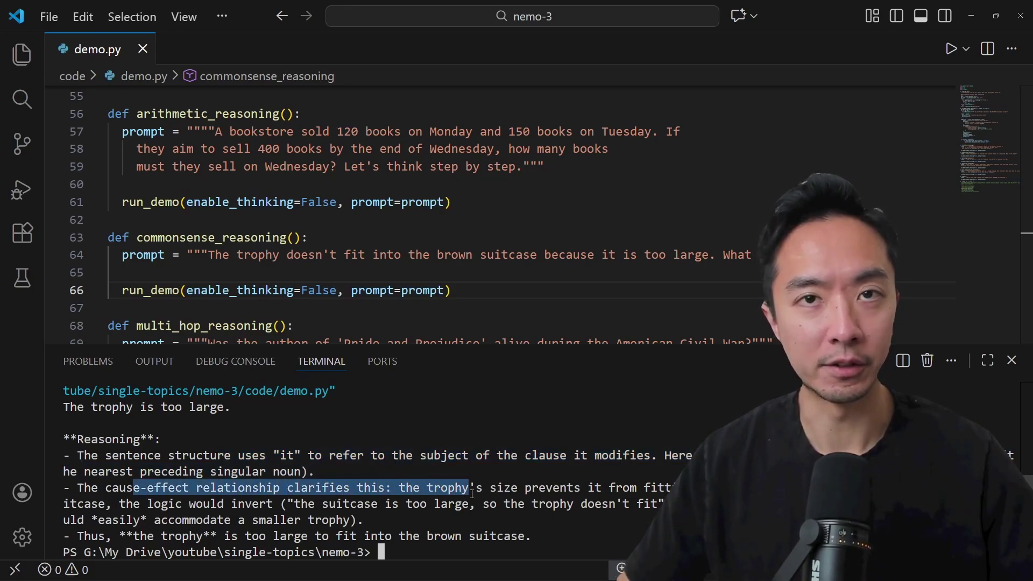
{"action": "left_click_drag", "start_coordinate": [473, 504], "coordinate": [424, 506]}
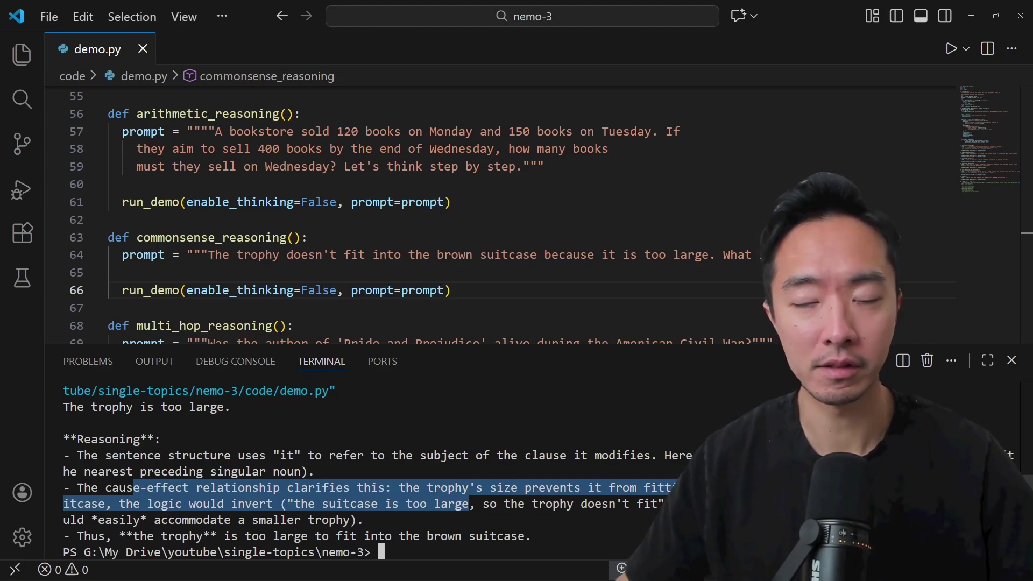
{"action": "scroll", "coordinate": [296, 139], "scroll_direction": "down", "scroll_amount": 10}
Open the multi_hop_reasoning definition and review its Pride and Prejudice question.
{"action": "left_click", "coordinate": [296, 139]}
{"action": "left_click", "coordinate": [150, 238]}
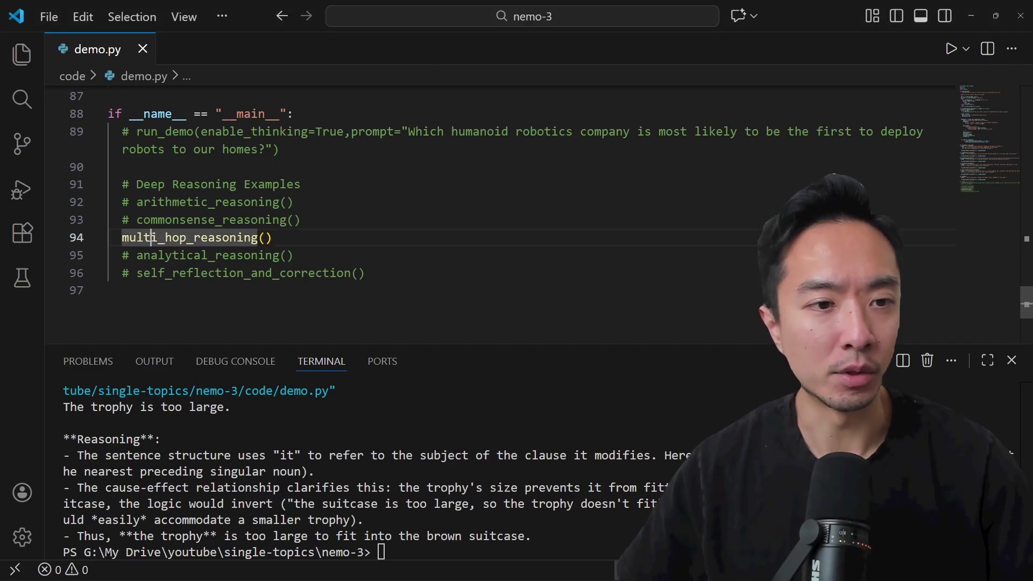
{"action": "left_click", "coordinate": [150, 237], "text": "ctrl"}
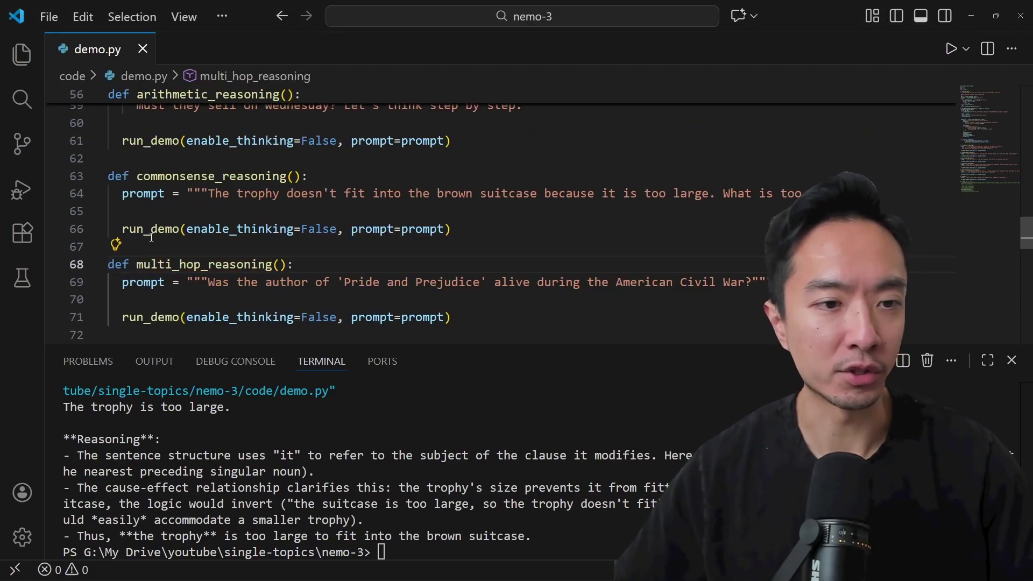
{"action": "left_click", "coordinate": [231, 283]}
{"action": "left_click_drag", "start_coordinate": [208, 282], "coordinate": [748, 282]}
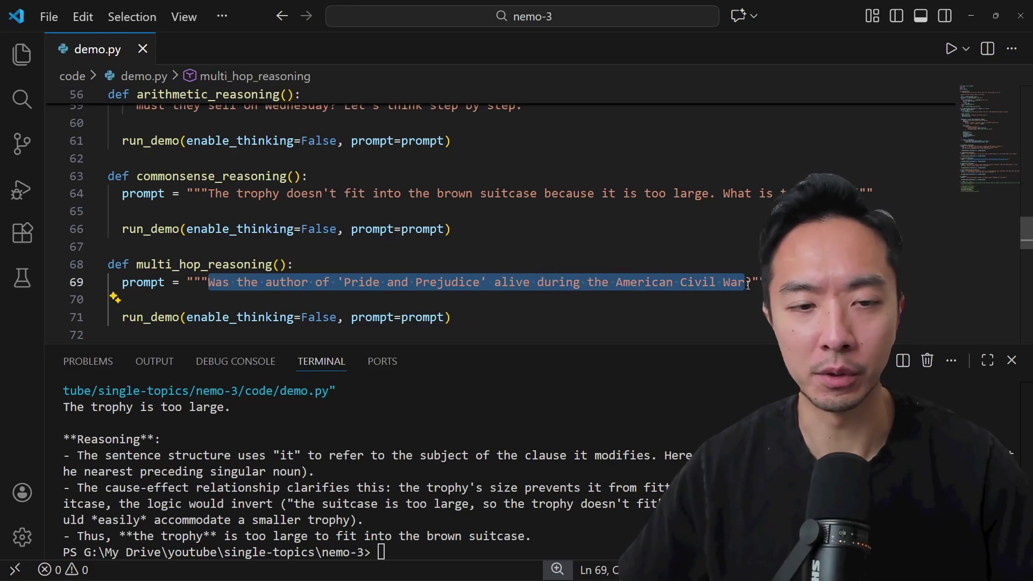
{"action": "left_click", "coordinate": [598, 285]}
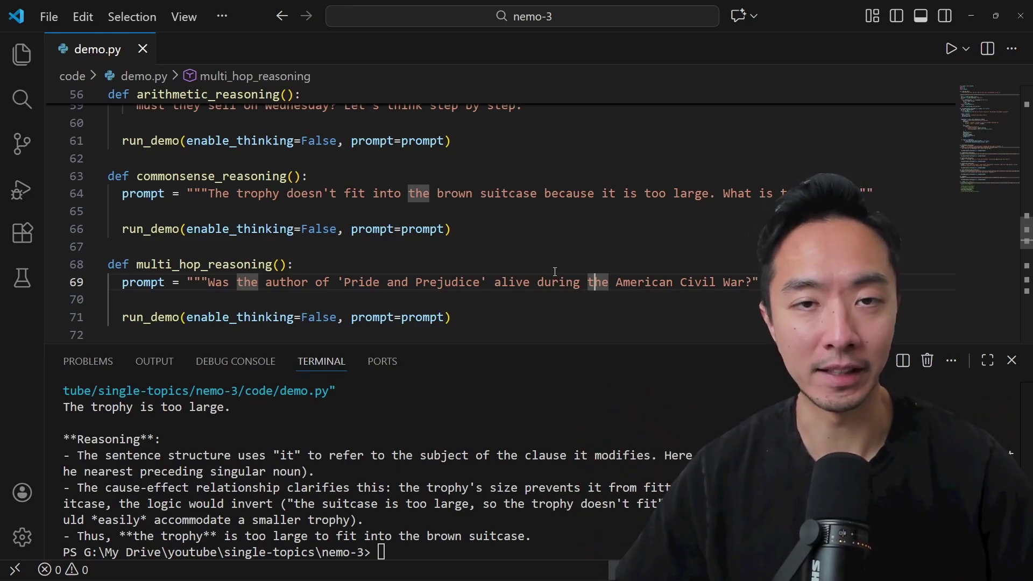
{"action": "left_click", "coordinate": [555, 251]}
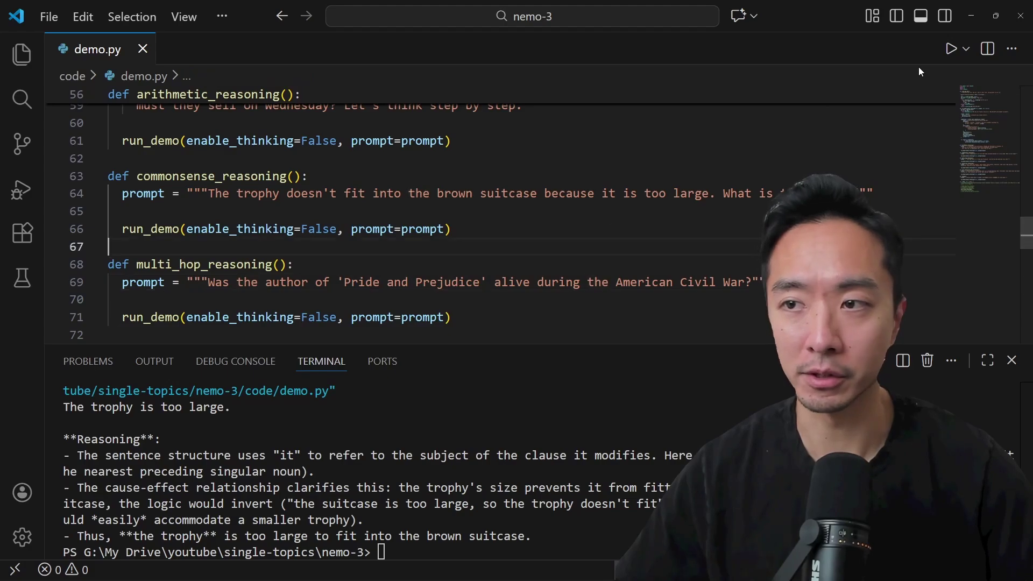
Run demo.py and confirm Jane Austen died in 1817, before the American Civil War.
{"action": "left_click", "coordinate": [951, 48]}
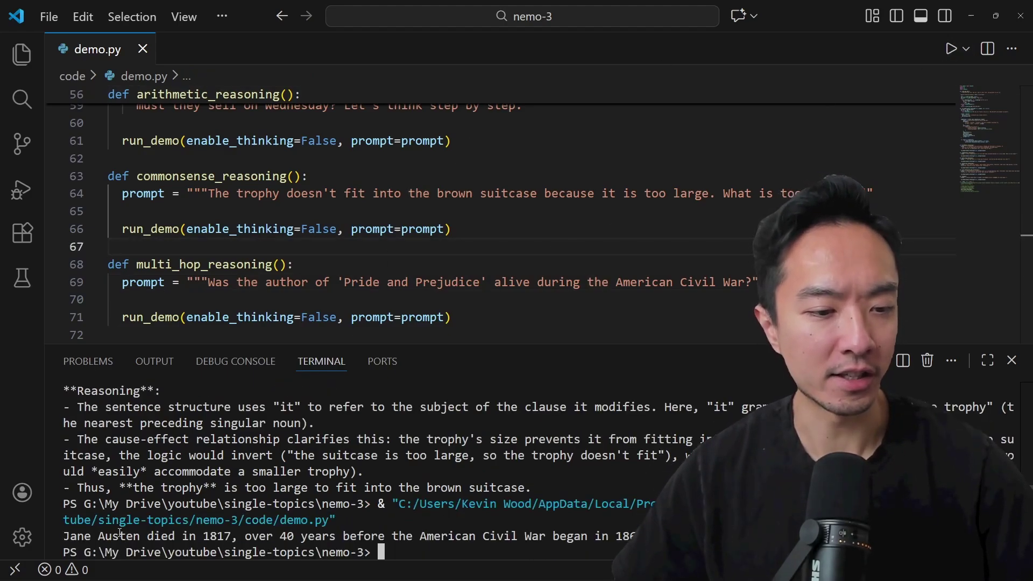
{"action": "left_click_drag", "start_coordinate": [119, 534], "coordinate": [228, 539]}
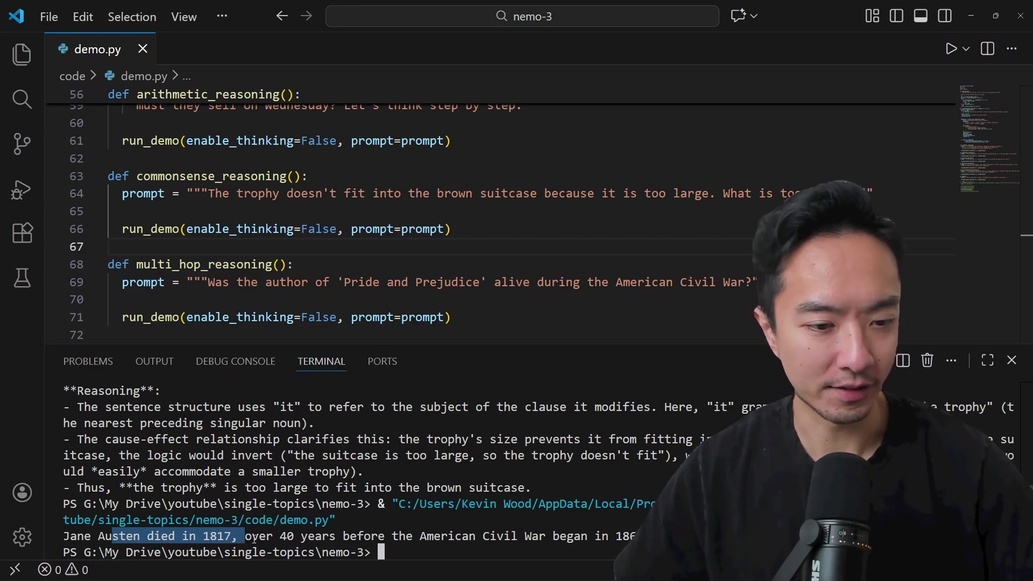
{"action": "left_click_drag", "start_coordinate": [385, 536], "coordinate": [506, 538]}
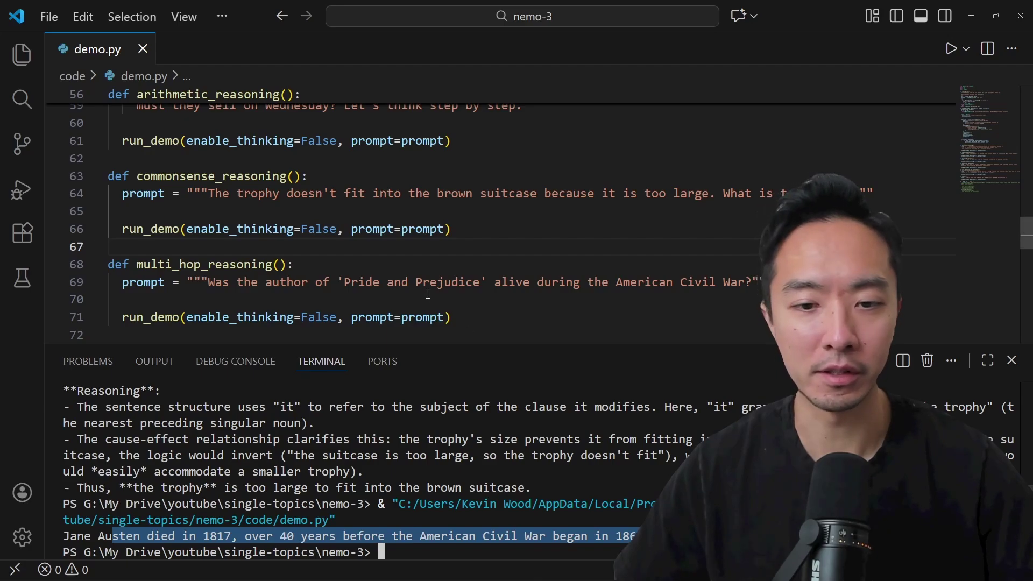
{"action": "left_click", "coordinate": [507, 247]}
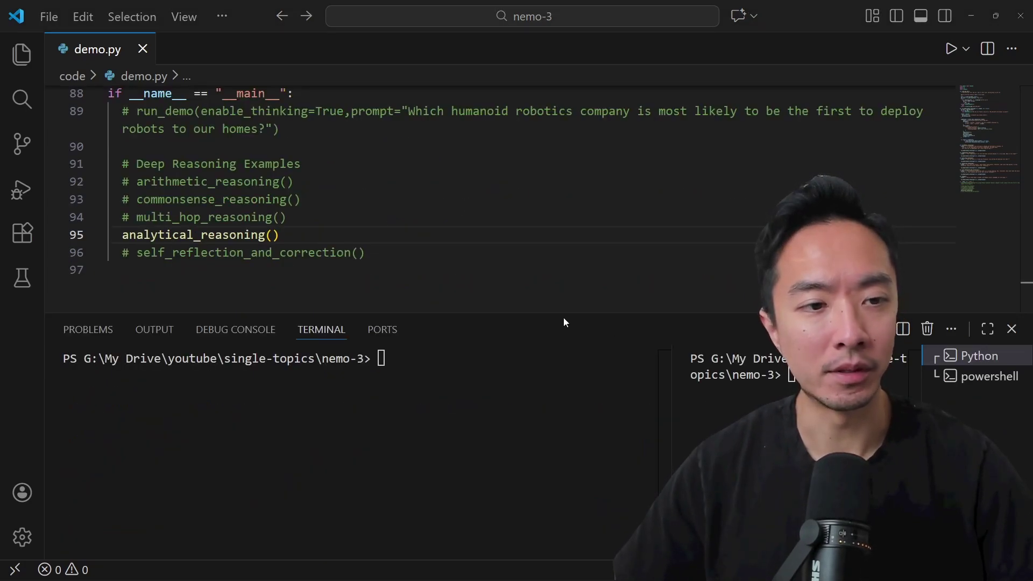
In analytical_reasoning, review the prompt's roses-are-flowers premise and its conclusion-validity question.
{"action": "left_click", "coordinate": [198, 236], "text": "ctrl"}
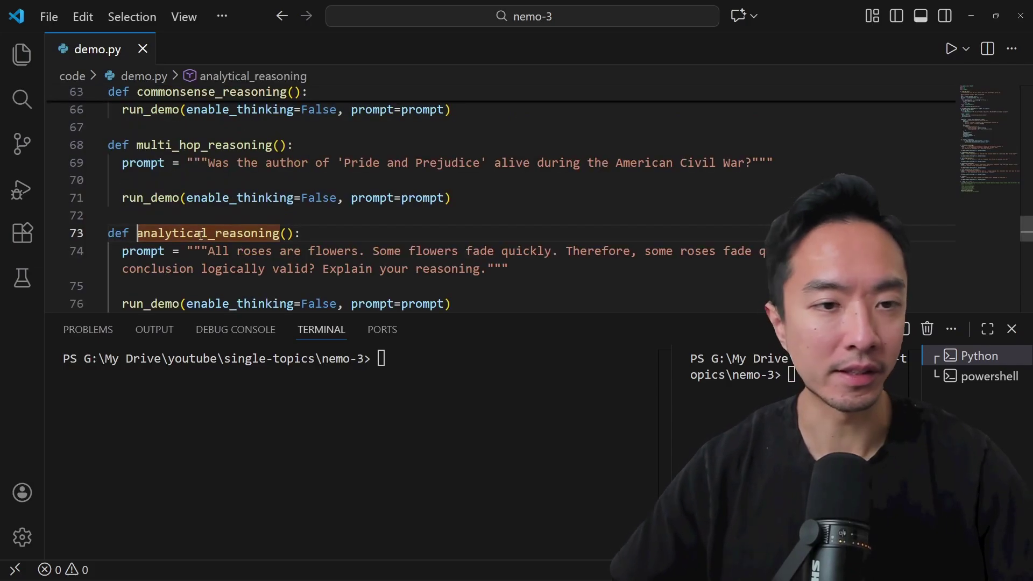
{"action": "double_click", "coordinate": [231, 253]}
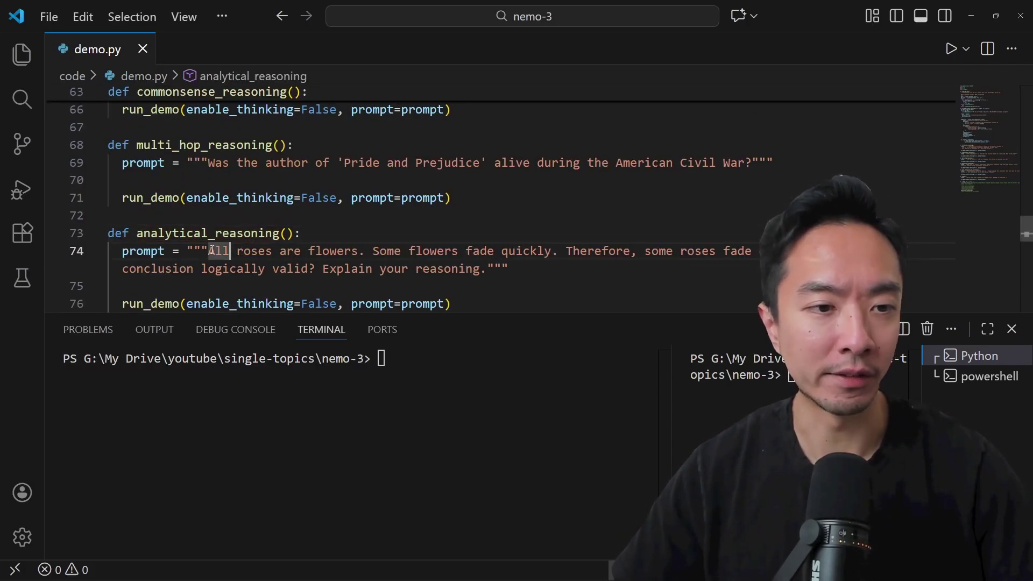
{"action": "left_click_drag", "start_coordinate": [251, 252], "coordinate": [749, 251]}
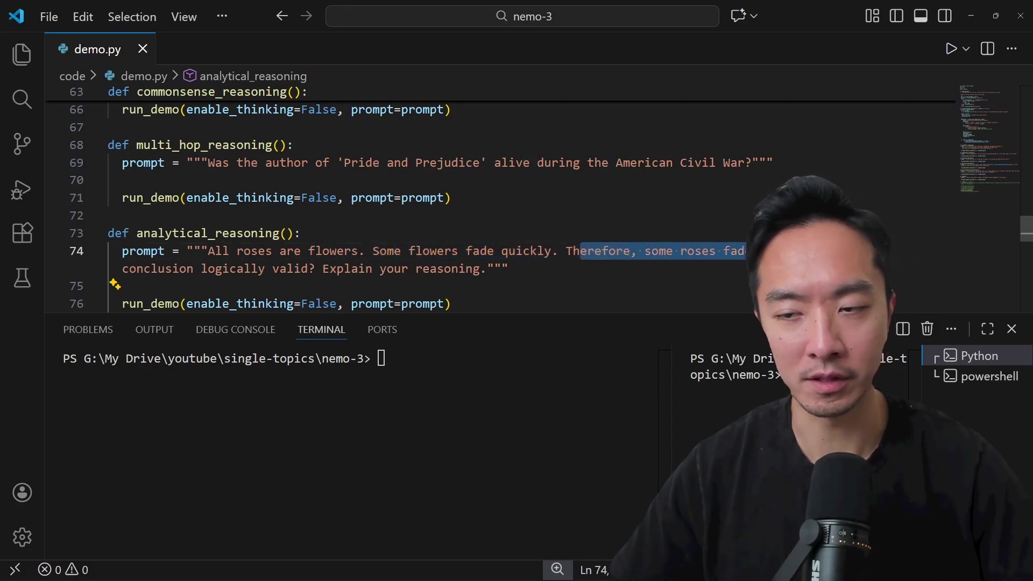
{"action": "left_click_drag", "start_coordinate": [173, 269], "coordinate": [417, 269]}
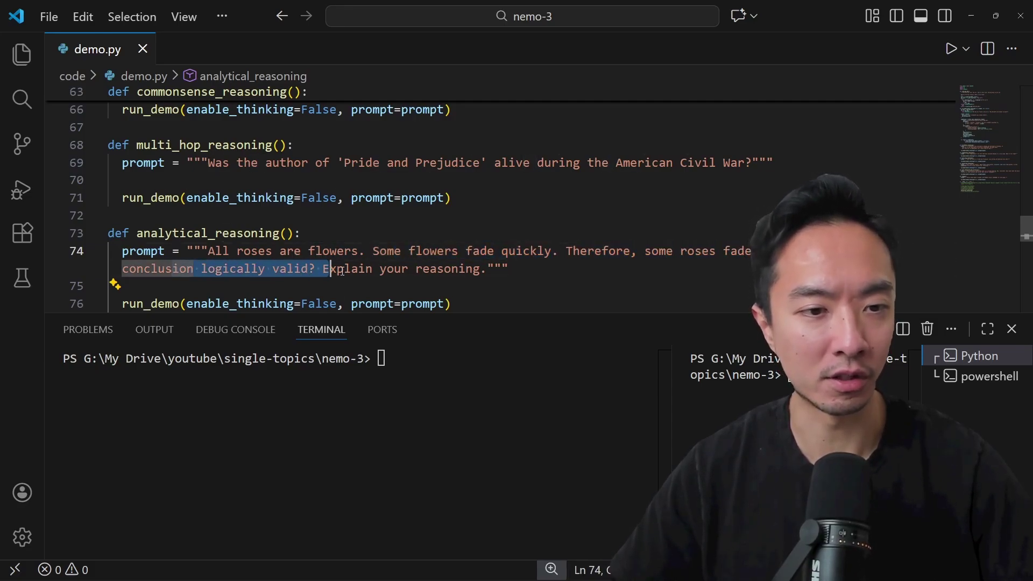
{"action": "double_click", "coordinate": [444, 269]}
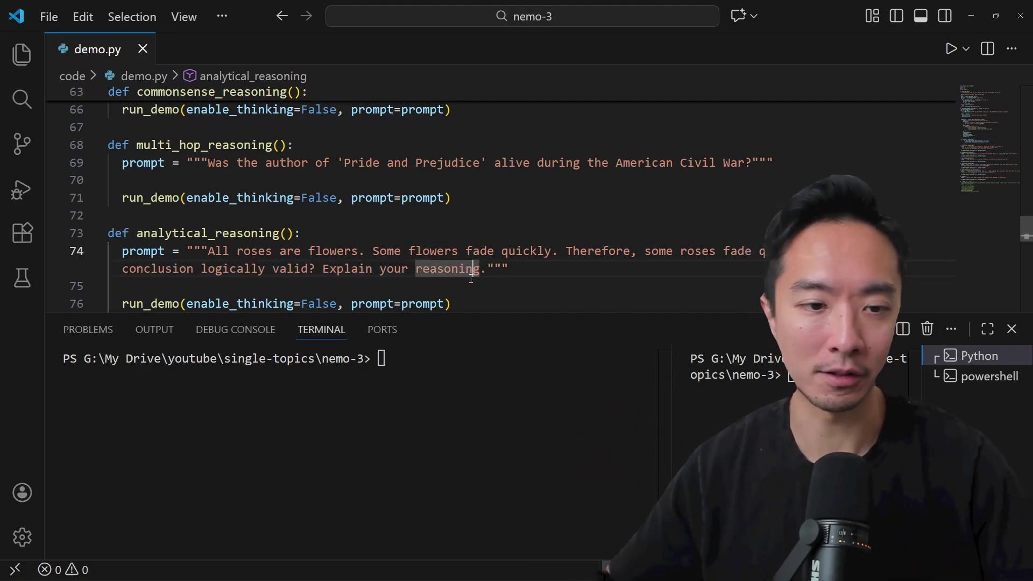
{"action": "left_click", "coordinate": [613, 199]}
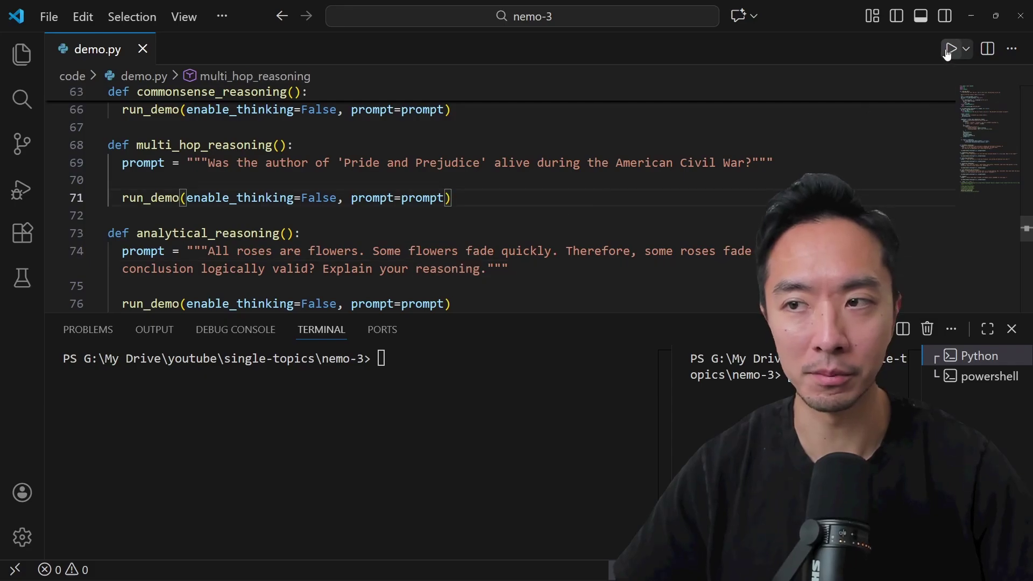
Run demo.py with analytical_reasoning and note the answer that the conclusion is invalid.
{"action": "left_click", "coordinate": [951, 50]}
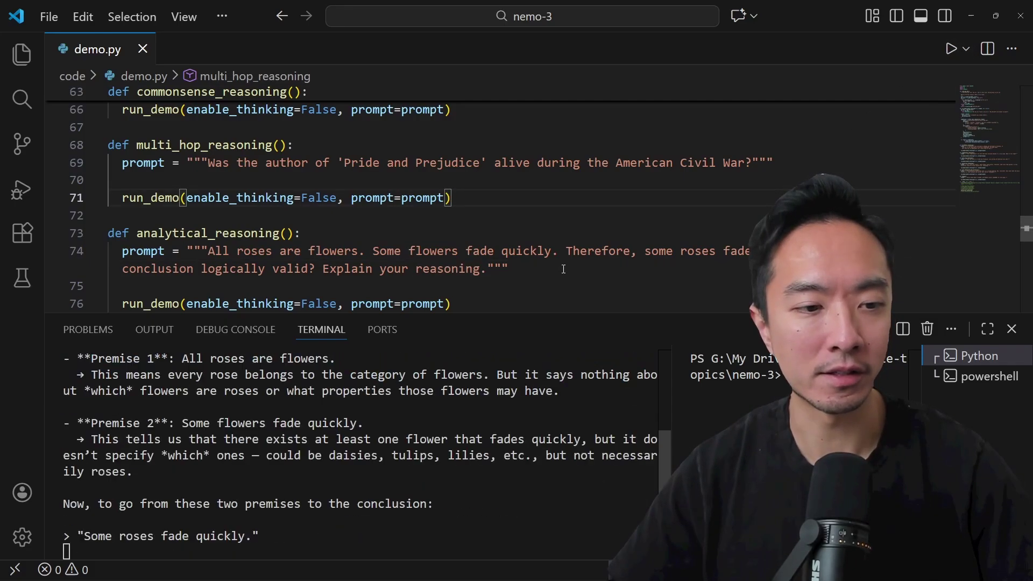
{"action": "scroll", "coordinate": [234, 440], "scroll_direction": "up", "scroll_amount": 2}
{"action": "scroll", "coordinate": [233, 440], "scroll_direction": "up", "scroll_amount": 4}
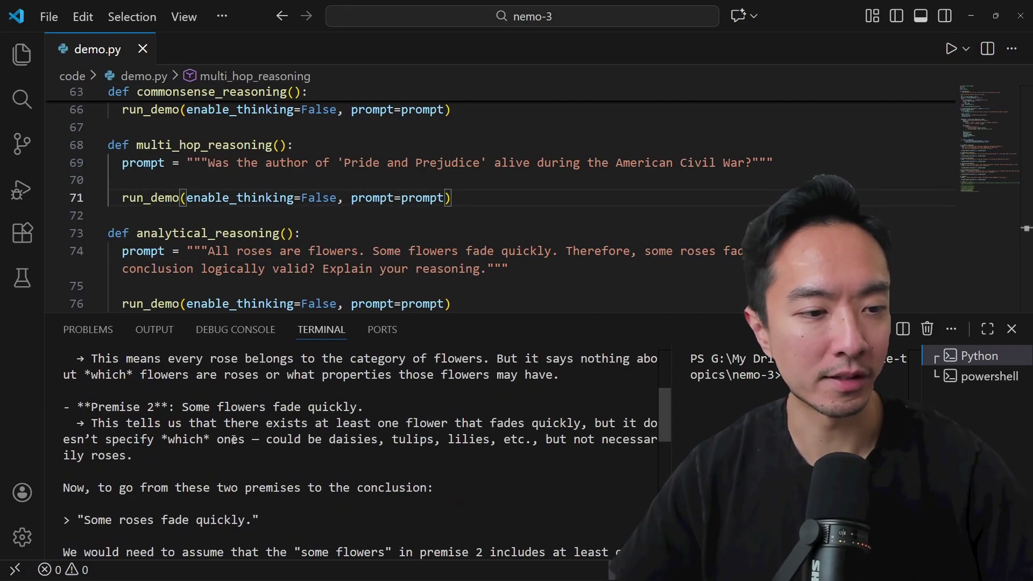
{"action": "scroll", "coordinate": [234, 440], "scroll_direction": "up", "scroll_amount": 3}
{"action": "triple_click", "coordinate": [152, 422]}
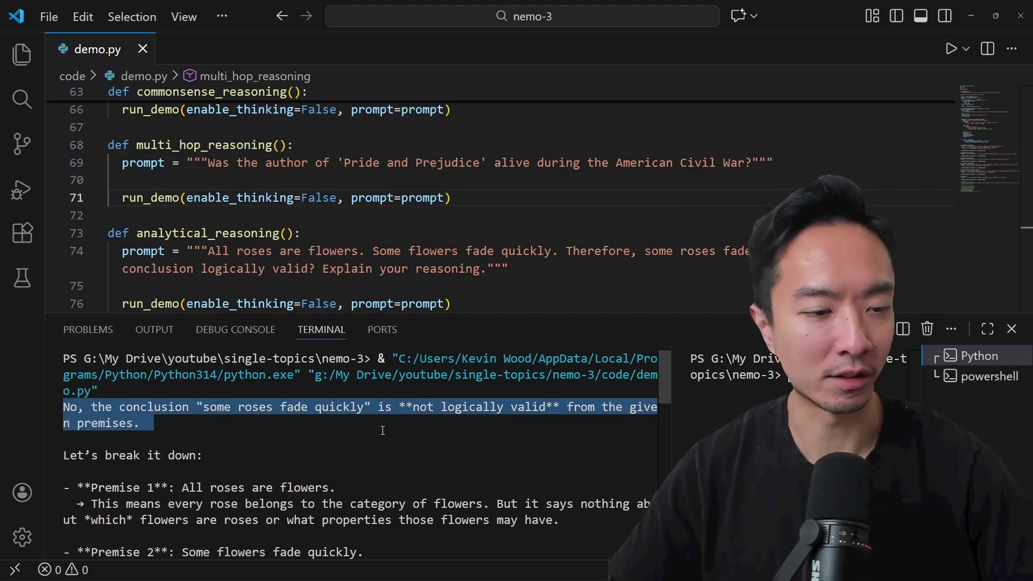
{"action": "left_click", "coordinate": [228, 432]}
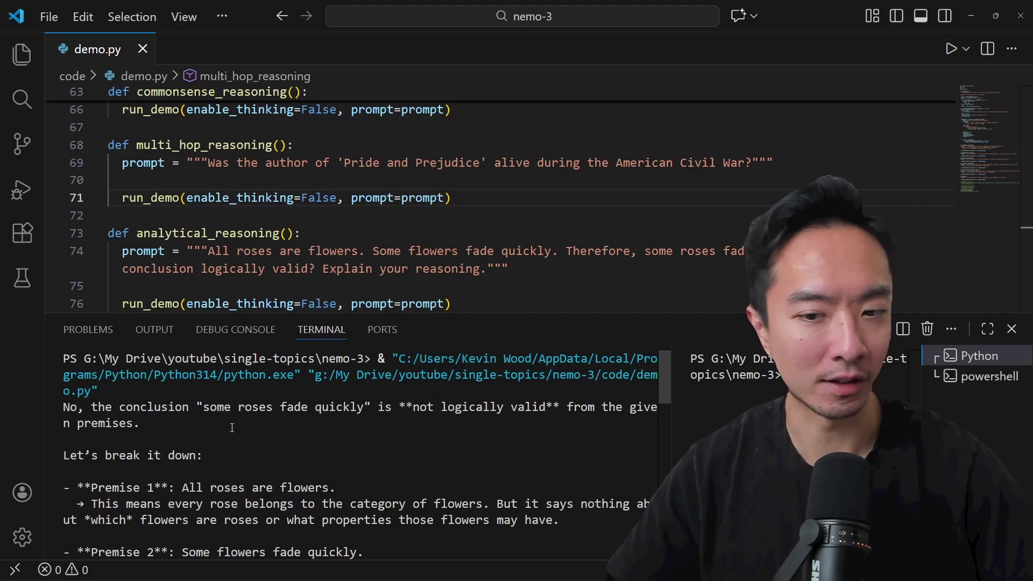
{"action": "double_click", "coordinate": [101, 422]}
{"action": "scroll", "coordinate": [121, 422], "scroll_direction": "down", "scroll_amount": 1}
{"action": "scroll", "coordinate": [146, 422], "scroll_direction": "down", "scroll_amount": 1}
{"action": "scroll", "coordinate": [167, 422], "scroll_direction": "down", "scroll_amount": 1}
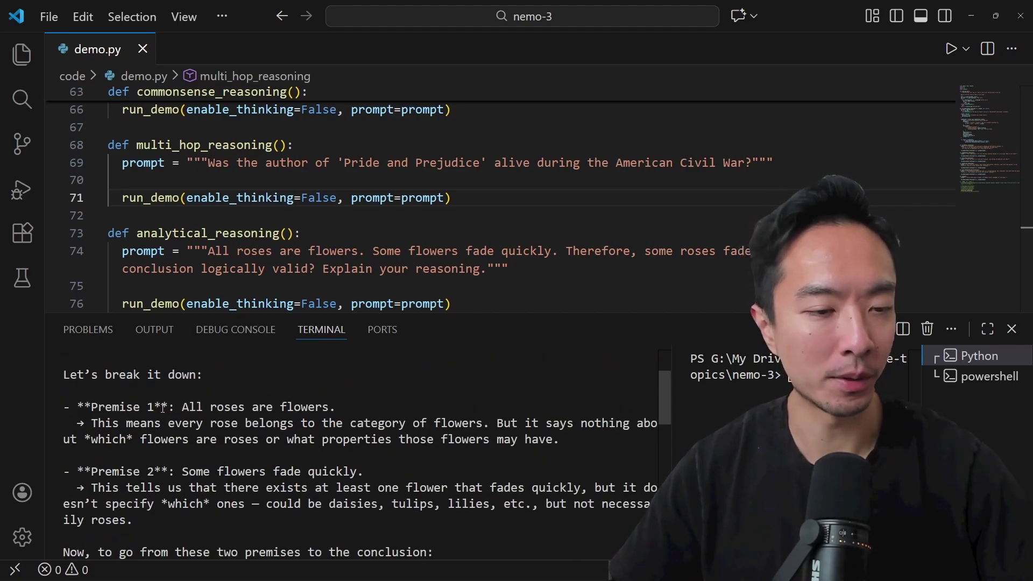
Review the answer's explanations of Premise 1 (roses are flowers) and Premise 2 (flowers fade quickly).
{"action": "left_click_drag", "start_coordinate": [196, 407], "coordinate": [320, 408]}
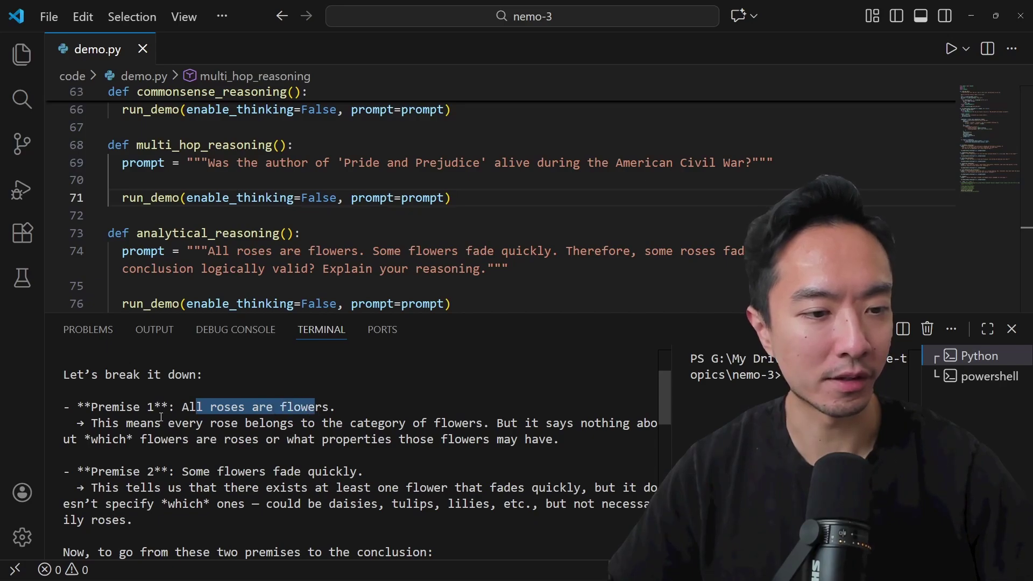
{"action": "mouse_move", "coordinate": [138, 423]}
{"action": "left_mouse_down"}
{"action": "mouse_move", "coordinate": [449, 424]}
{"action": "mouse_move", "coordinate": [505, 439]}
{"action": "left_mouse_up"}
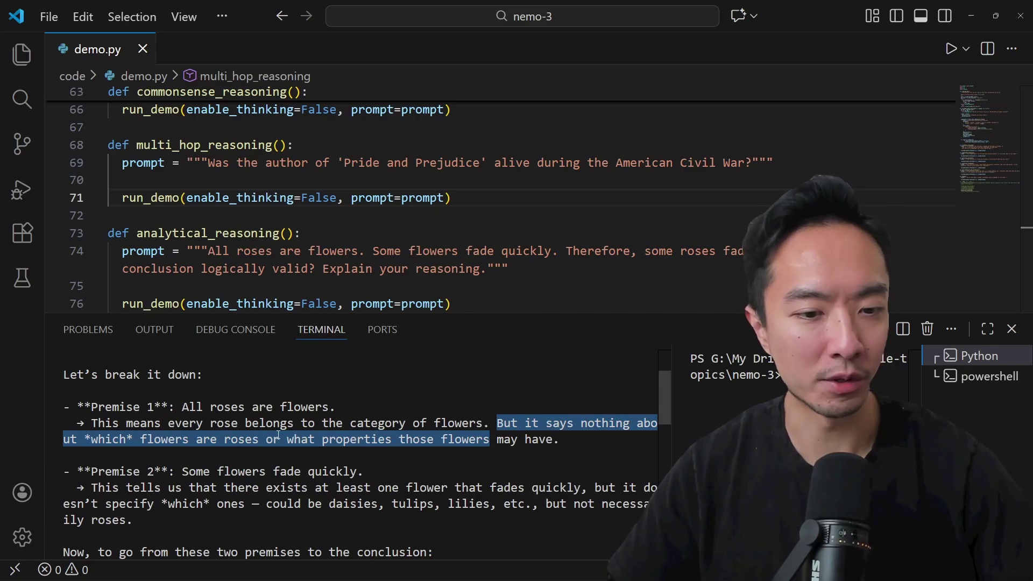
{"action": "scroll", "coordinate": [282, 434], "scroll_direction": "down", "scroll_amount": 2}
{"action": "scroll", "coordinate": [227, 426], "scroll_direction": "down", "scroll_amount": 1}
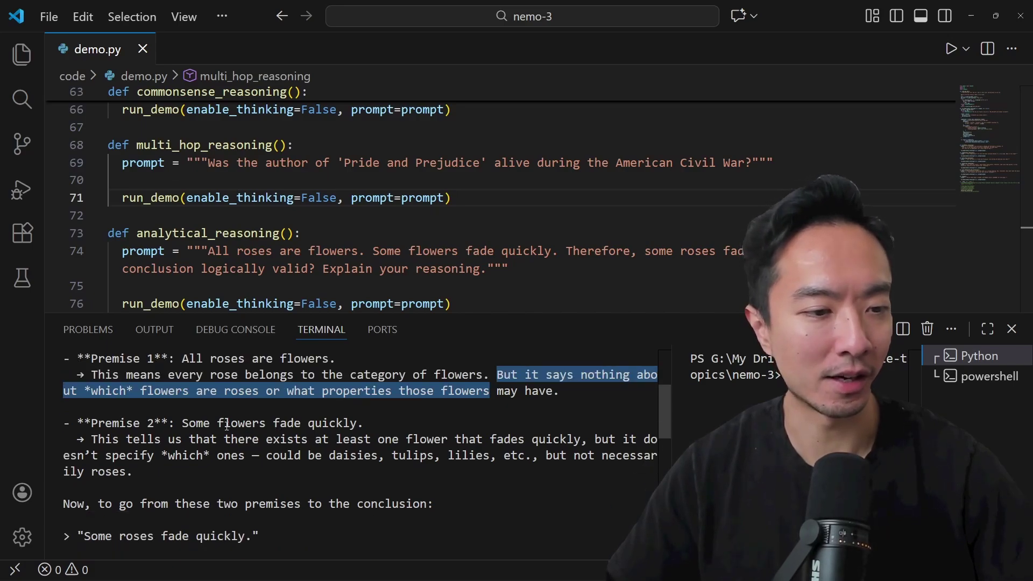
{"action": "left_click_drag", "start_coordinate": [154, 423], "coordinate": [344, 436]}
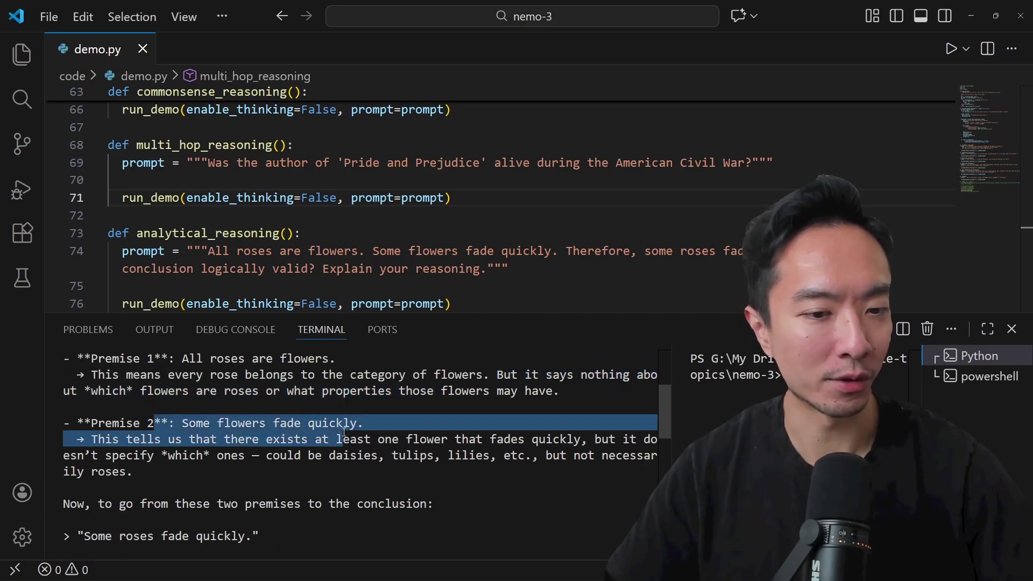
{"action": "mouse_move", "coordinate": [230, 440]}
{"action": "left_mouse_down"}
{"action": "mouse_move", "coordinate": [520, 456]}
{"action": "mouse_move", "coordinate": [378, 468]}
{"action": "left_mouse_up"}
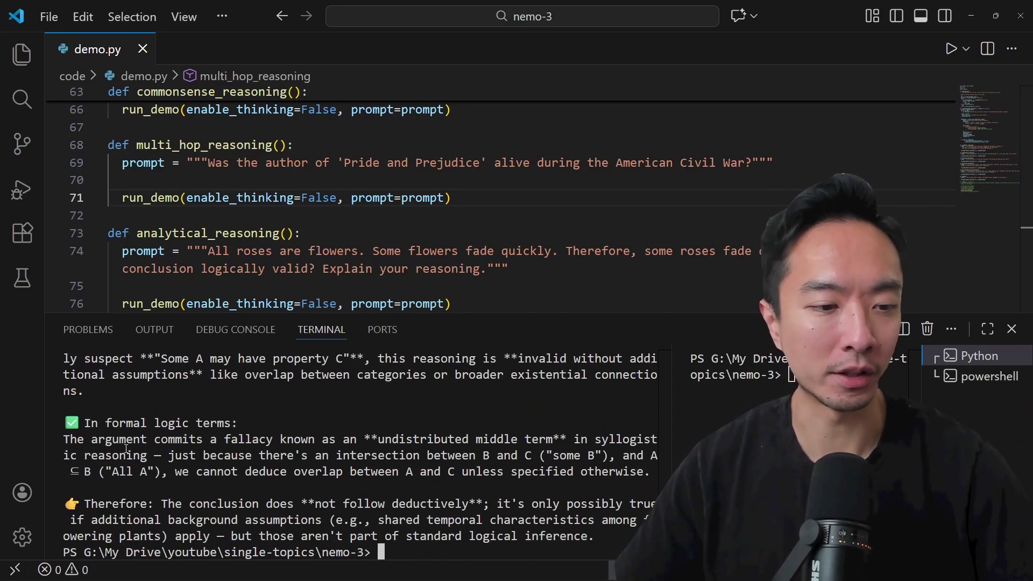
{"action": "scroll", "coordinate": [205, 456], "scroll_direction": "up", "scroll_amount": 3}
{"action": "scroll", "coordinate": [206, 458], "scroll_direction": "up", "scroll_amount": 2}
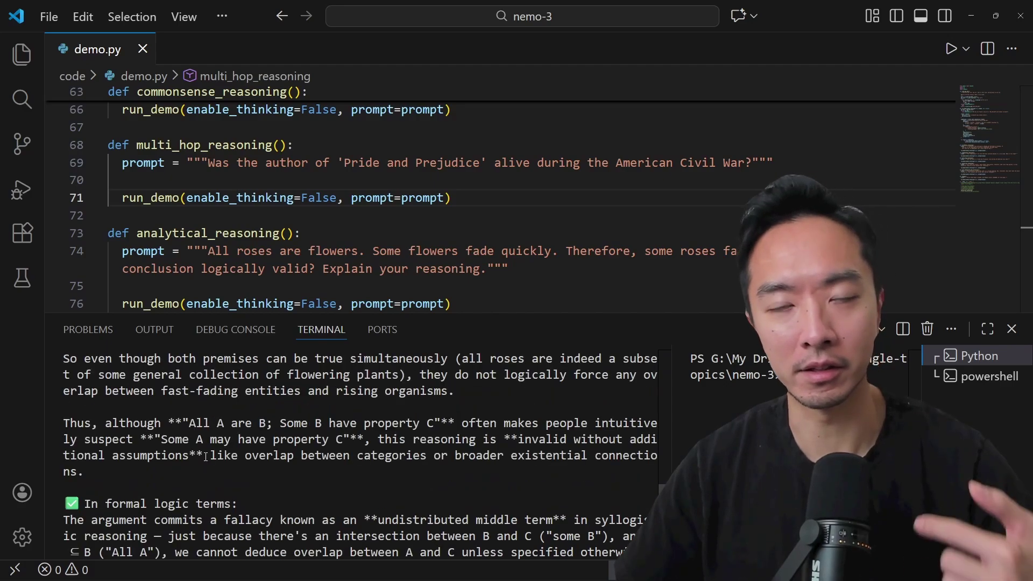
{"action": "scroll", "coordinate": [204, 457], "scroll_direction": "up", "scroll_amount": 3}
{"action": "scroll", "coordinate": [206, 457], "scroll_direction": "up", "scroll_amount": 2}
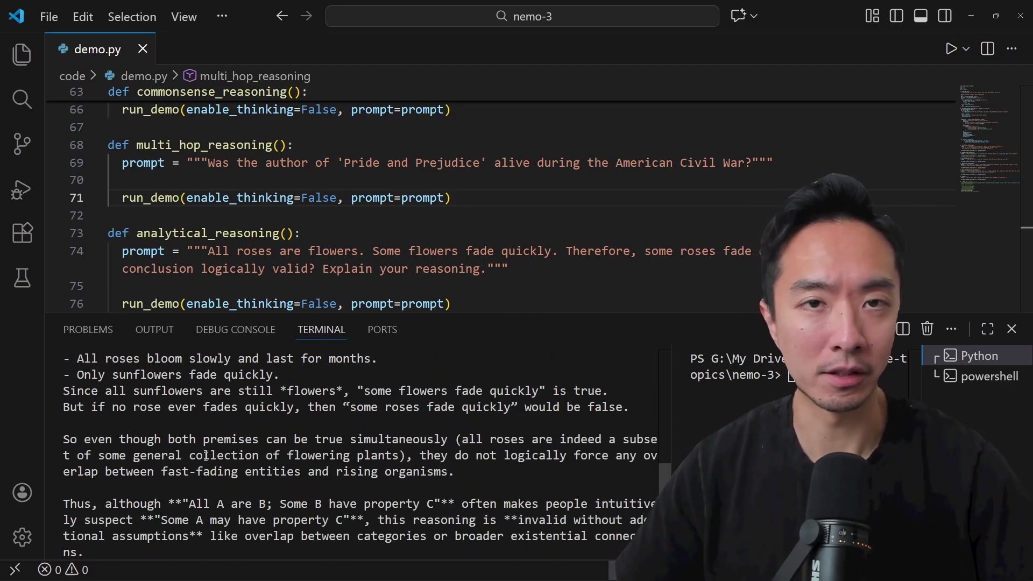
{"action": "scroll", "coordinate": [708, 214], "scroll_direction": "down", "scroll_amount": 7}
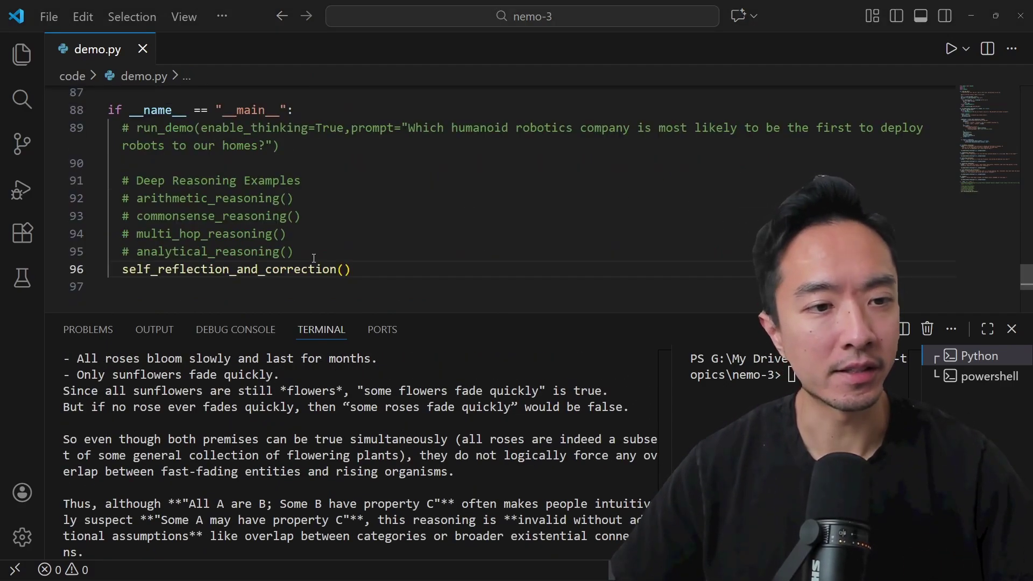
In self_reflection_and_correction, review the prompt claiming water is a living organism.
{"action": "left_click_drag", "start_coordinate": [386, 269], "coordinate": [89, 264]}
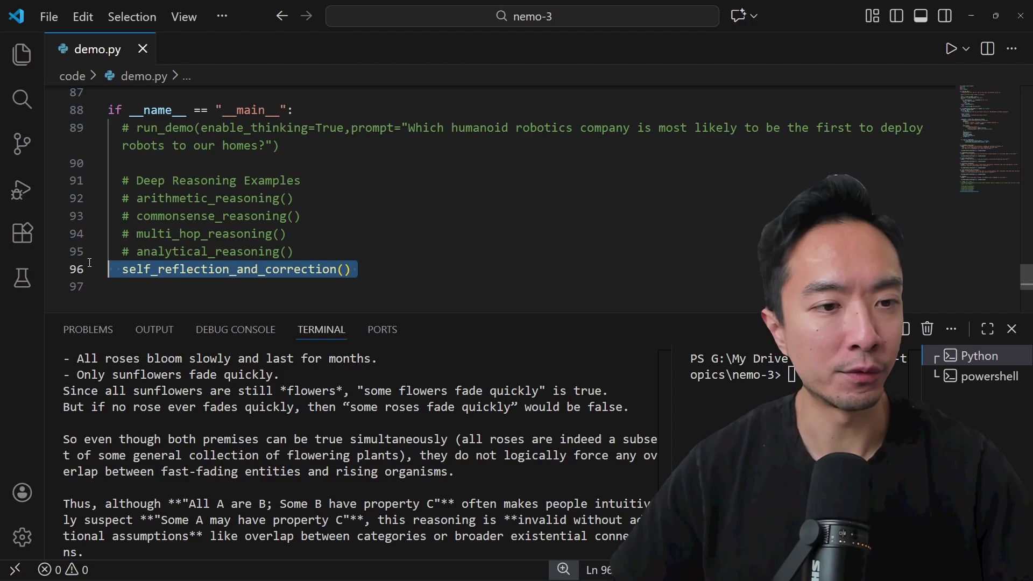
{"action": "left_click", "coordinate": [234, 269], "text": "ctrl"}
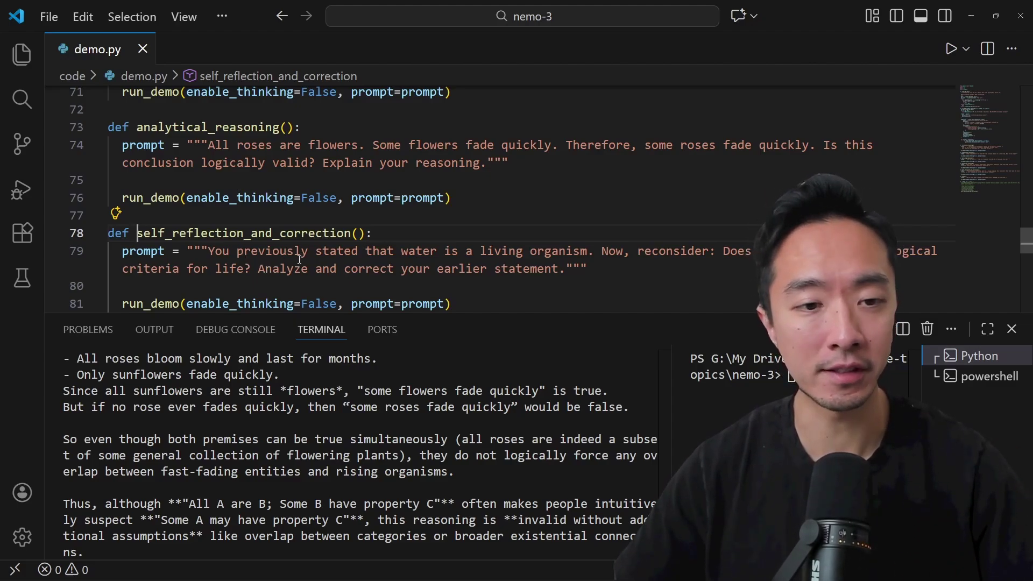
{"action": "left_click", "coordinate": [426, 253]}
{"action": "left_click", "coordinate": [210, 252]}
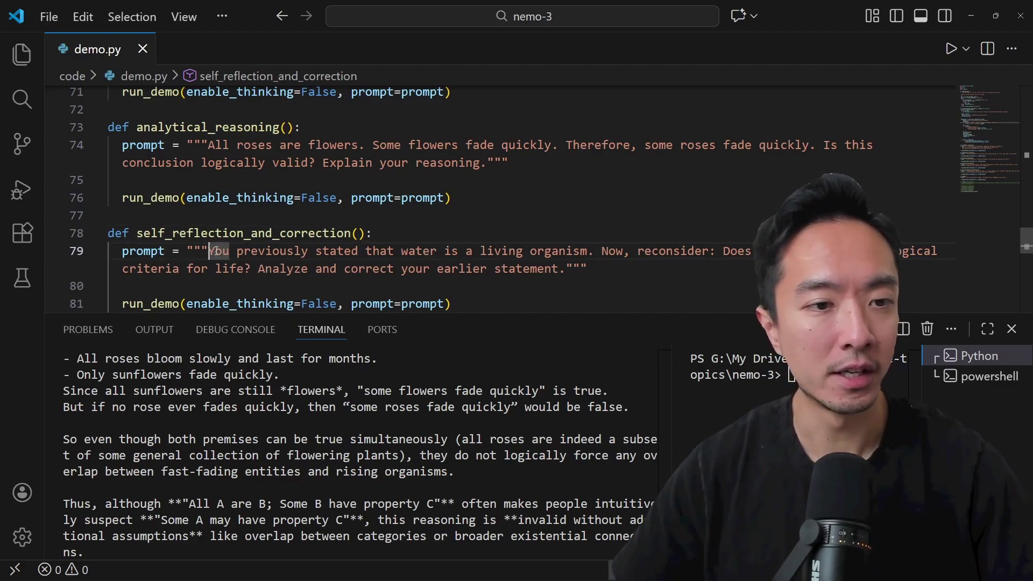
{"action": "mouse_move", "coordinate": [208, 251]}
{"action": "left_mouse_down"}
{"action": "mouse_move", "coordinate": [395, 241]}
{"action": "mouse_move", "coordinate": [591, 251]}
{"action": "left_mouse_up"}
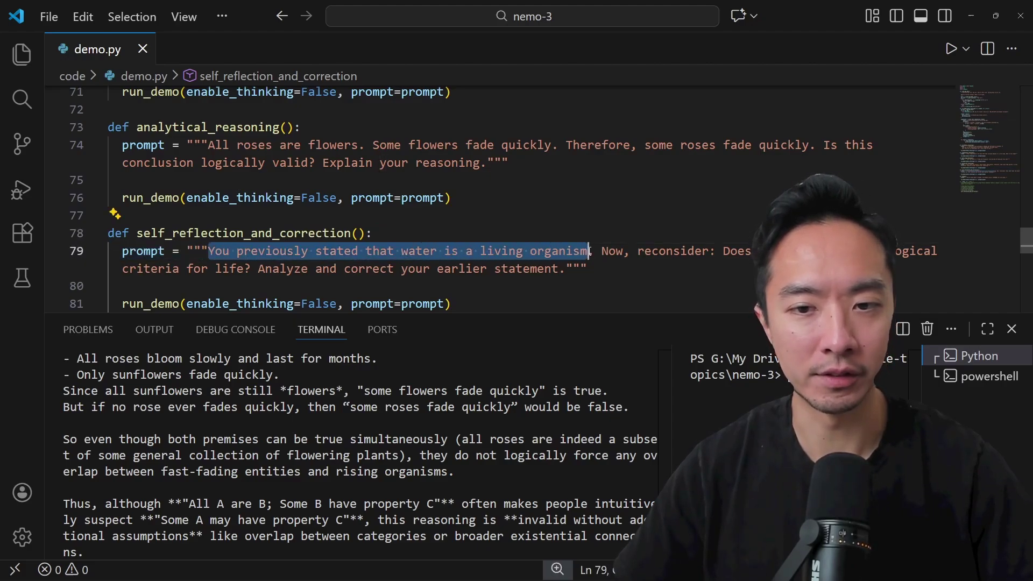
{"action": "left_click", "coordinate": [603, 251]}
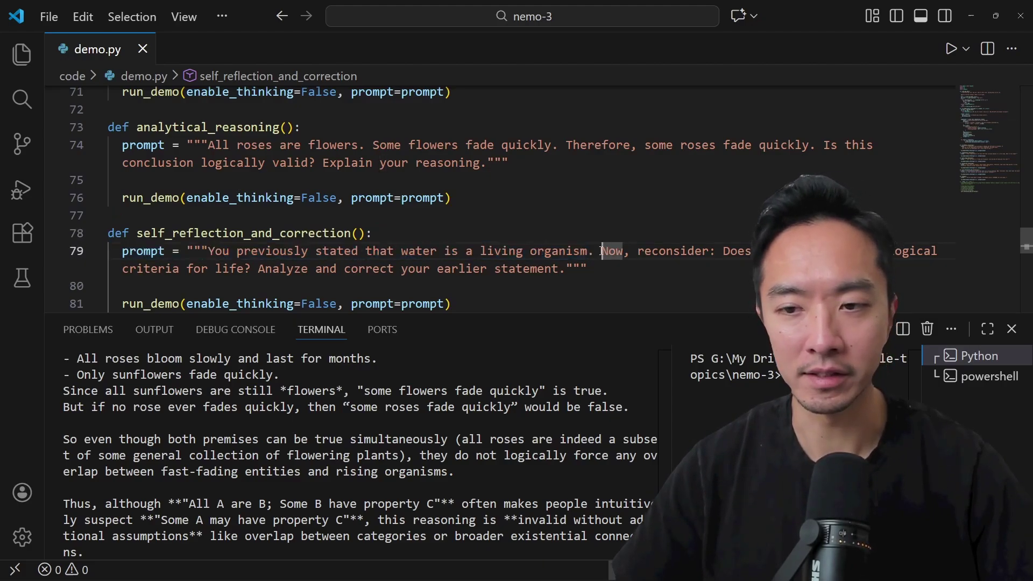
{"action": "mouse_move", "coordinate": [601, 251]}
{"action": "left_mouse_down"}
{"action": "mouse_move", "coordinate": [590, 269]}
{"action": "mouse_move", "coordinate": [210, 269]}
{"action": "mouse_move", "coordinate": [552, 269]}
{"action": "left_mouse_up"}
{"action": "scroll", "coordinate": [551, 267], "scroll_direction": "down", "scroll_amount": 1}
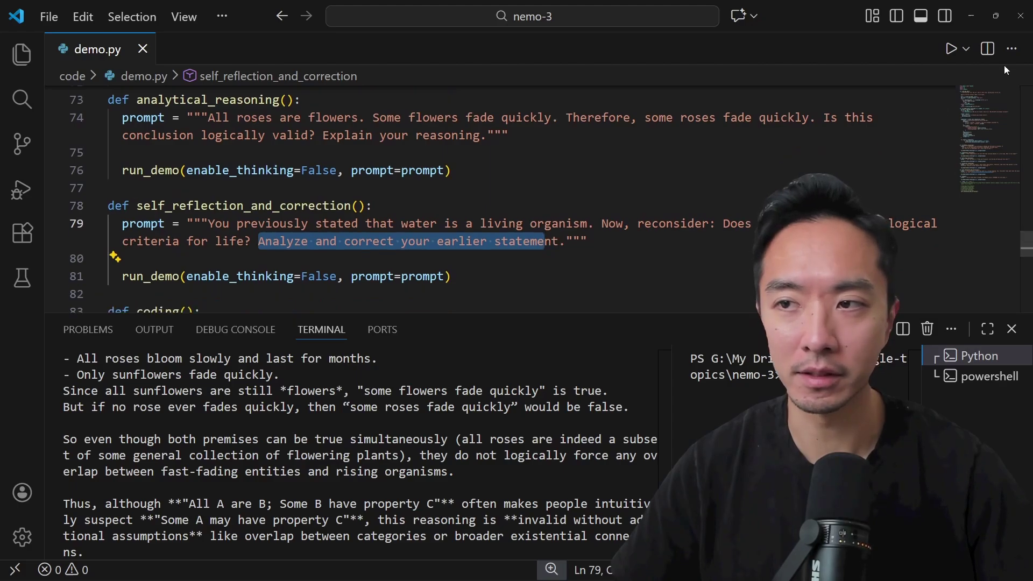
Run demo.py with the self-reflection prompt and enlarge the terminal panel.
{"action": "left_click", "coordinate": [952, 49]}
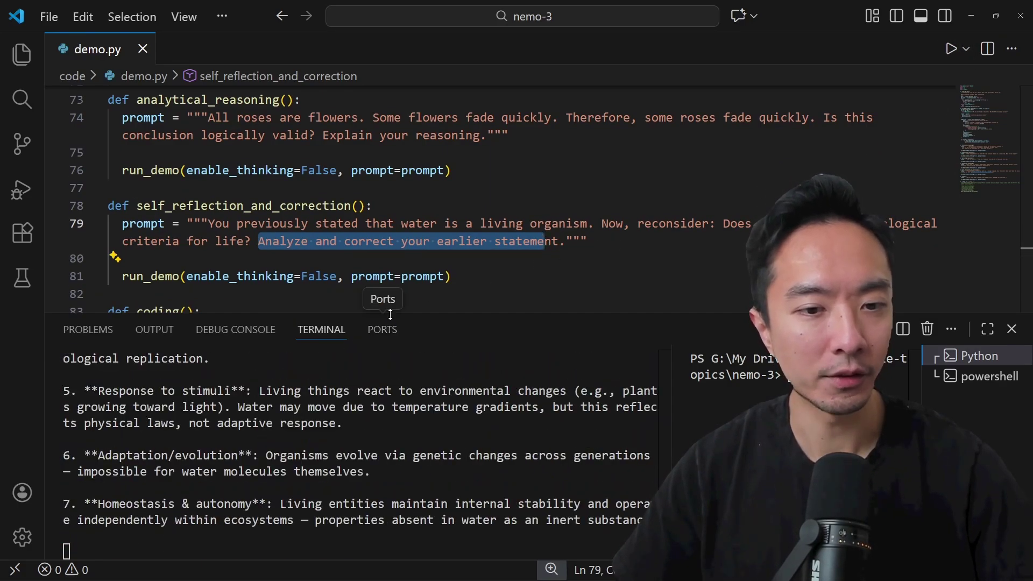
{"action": "left_click_drag", "start_coordinate": [391, 314], "coordinate": [384, 263]}
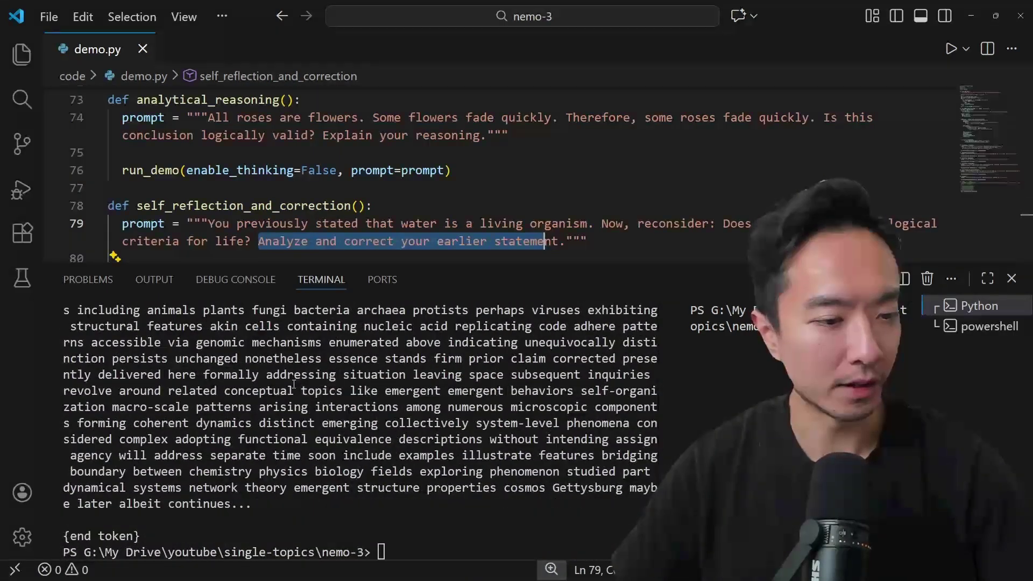
{"action": "scroll", "coordinate": [293, 384], "scroll_direction": "up", "scroll_amount": 5}
{"action": "scroll", "coordinate": [294, 384], "scroll_direction": "up", "scroll_amount": 5}
{"action": "scroll", "coordinate": [293, 384], "scroll_direction": "up", "scroll_amount": 5}
{"action": "scroll", "coordinate": [293, 384], "scroll_direction": "up", "scroll_amount": 3}
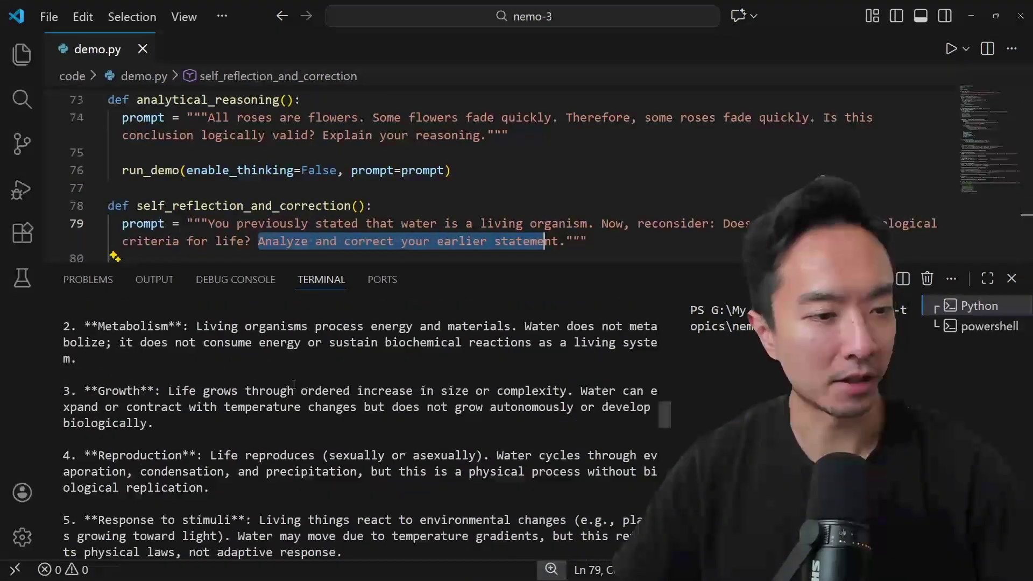
{"action": "scroll", "coordinate": [294, 385], "scroll_direction": "up", "scroll_amount": 5}
{"action": "scroll", "coordinate": [293, 385], "scroll_direction": "up", "scroll_amount": 2}
{"action": "scroll", "coordinate": [293, 384], "scroll_direction": "down", "scroll_amount": 2}
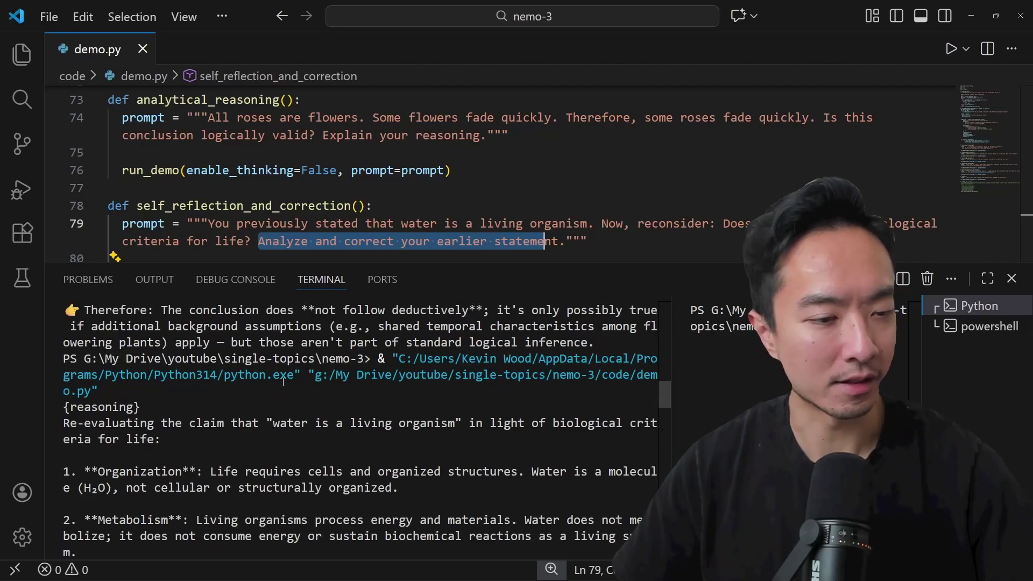
{"action": "left_click", "coordinate": [135, 421]}
Review the re-evaluation's Organization criterion and water's lack of cellular organization.
{"action": "left_click_drag", "start_coordinate": [97, 422], "coordinate": [298, 423]}
{"action": "scroll", "coordinate": [389, 424], "scroll_direction": "down", "scroll_amount": 2}
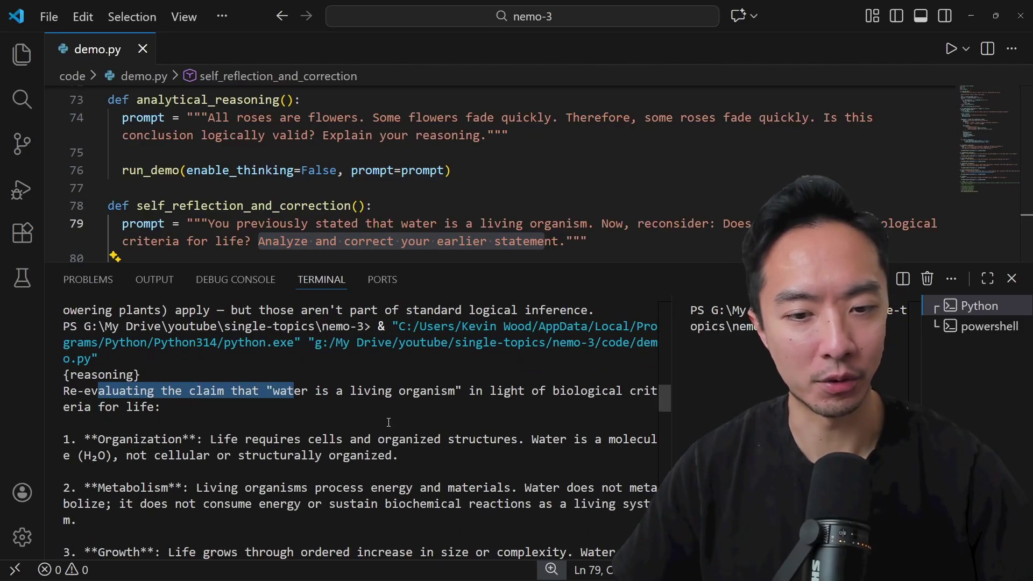
{"action": "scroll", "coordinate": [390, 424], "scroll_direction": "down", "scroll_amount": 1}
{"action": "scroll", "coordinate": [100, 424], "scroll_direction": "down", "scroll_amount": 2}
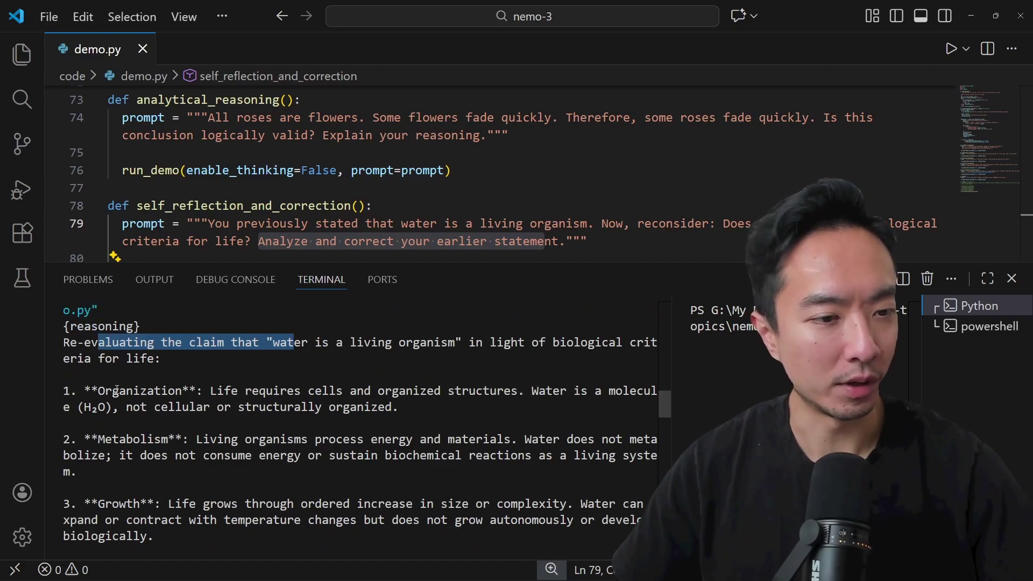
{"action": "mouse_move", "coordinate": [109, 391]}
{"action": "left_mouse_down"}
{"action": "mouse_move", "coordinate": [479, 391]}
{"action": "mouse_move", "coordinate": [427, 408]}
{"action": "left_mouse_up"}
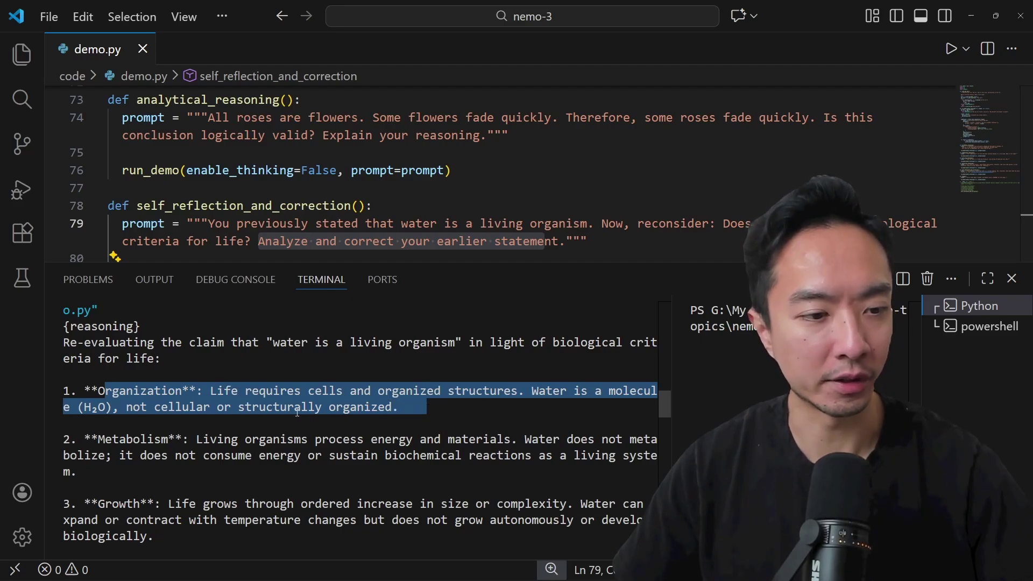
{"action": "scroll", "coordinate": [297, 412], "scroll_direction": "down", "scroll_amount": 2}
{"action": "mouse_move", "coordinate": [119, 407]}
{"action": "left_mouse_down"}
{"action": "mouse_move", "coordinate": [498, 407]}
{"action": "mouse_move", "coordinate": [527, 424]}
{"action": "mouse_move", "coordinate": [128, 428]}
{"action": "mouse_move", "coordinate": [300, 425]}
{"action": "left_mouse_up"}
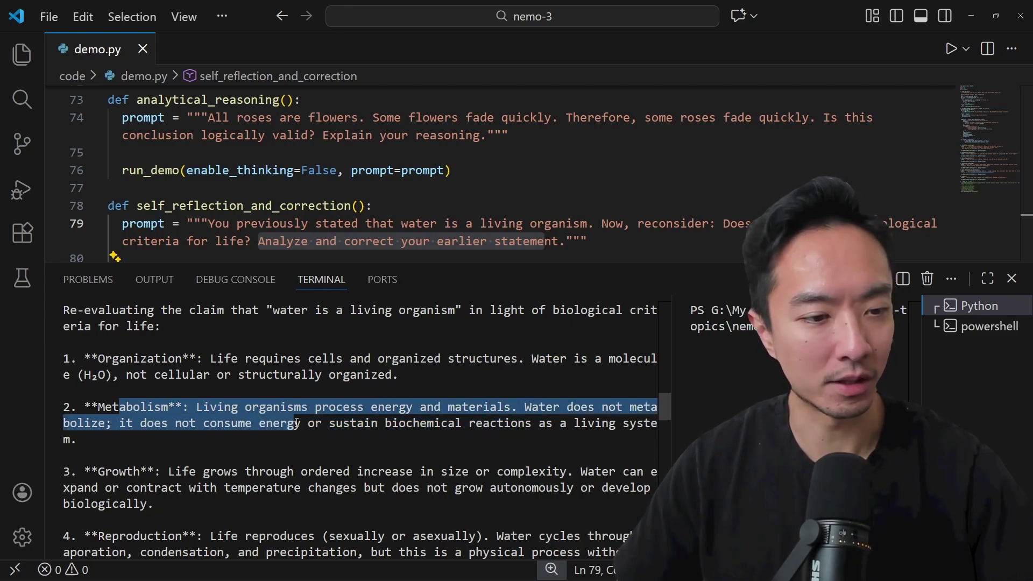
{"action": "scroll", "coordinate": [264, 423], "scroll_direction": "down", "scroll_amount": 1}
{"action": "scroll", "coordinate": [264, 423], "scroll_direction": "down", "scroll_amount": 2}
{"action": "scroll", "coordinate": [263, 423], "scroll_direction": "down", "scroll_amount": 2}
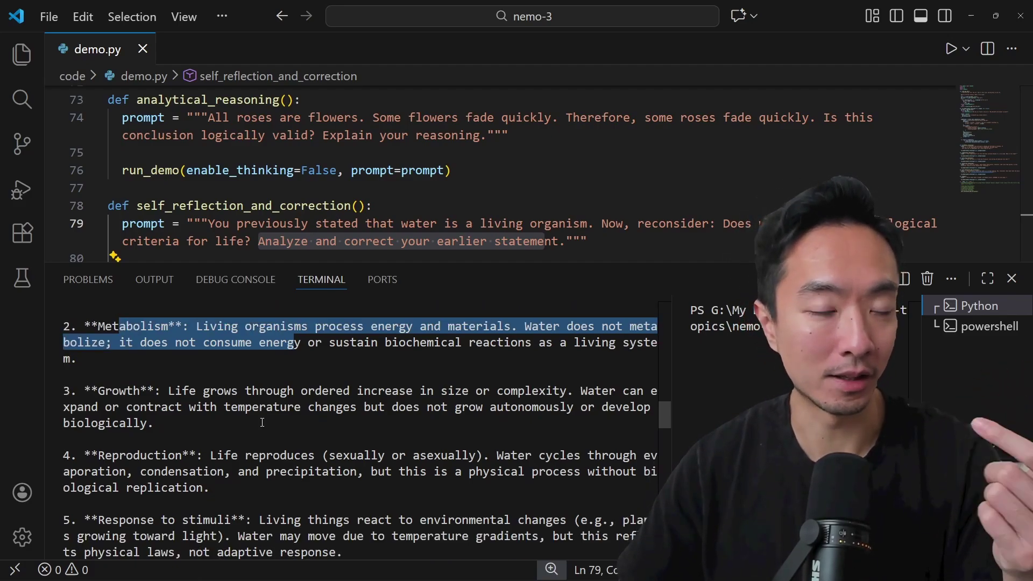
{"action": "scroll", "coordinate": [262, 422], "scroll_direction": "down", "scroll_amount": 3}
{"action": "scroll", "coordinate": [262, 423], "scroll_direction": "down", "scroll_amount": 5}
{"action": "scroll", "coordinate": [262, 423], "scroll_direction": "down", "scroll_amount": 1}
{"action": "scroll", "coordinate": [262, 422], "scroll_direction": "down", "scroll_amount": 4}
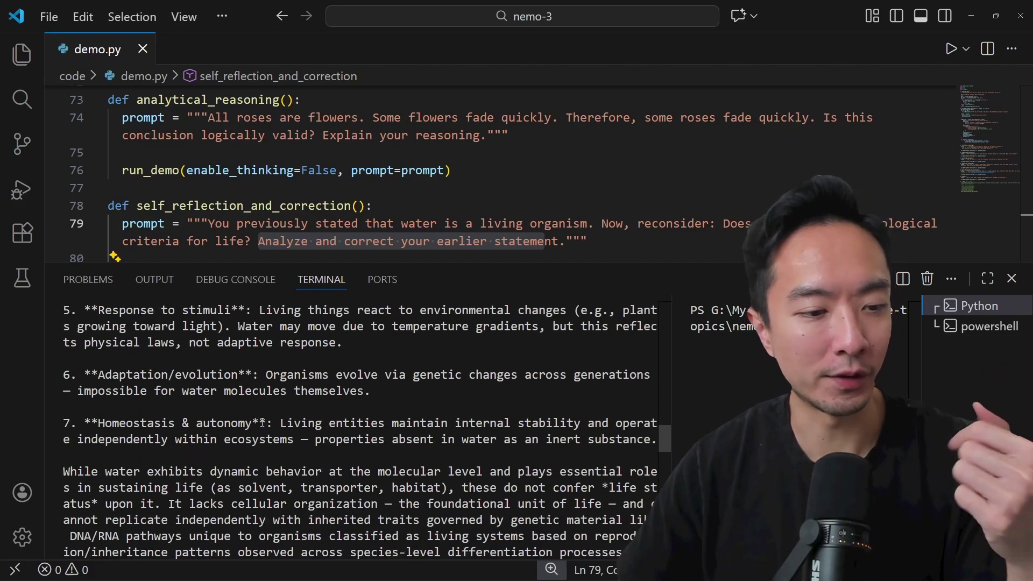
{"action": "scroll", "coordinate": [262, 422], "scroll_direction": "down", "scroll_amount": 2}
{"action": "scroll", "coordinate": [262, 422], "scroll_direction": "down", "scroll_amount": 2}
{"action": "scroll", "coordinate": [150, 393], "scroll_direction": "down", "scroll_amount": 1}
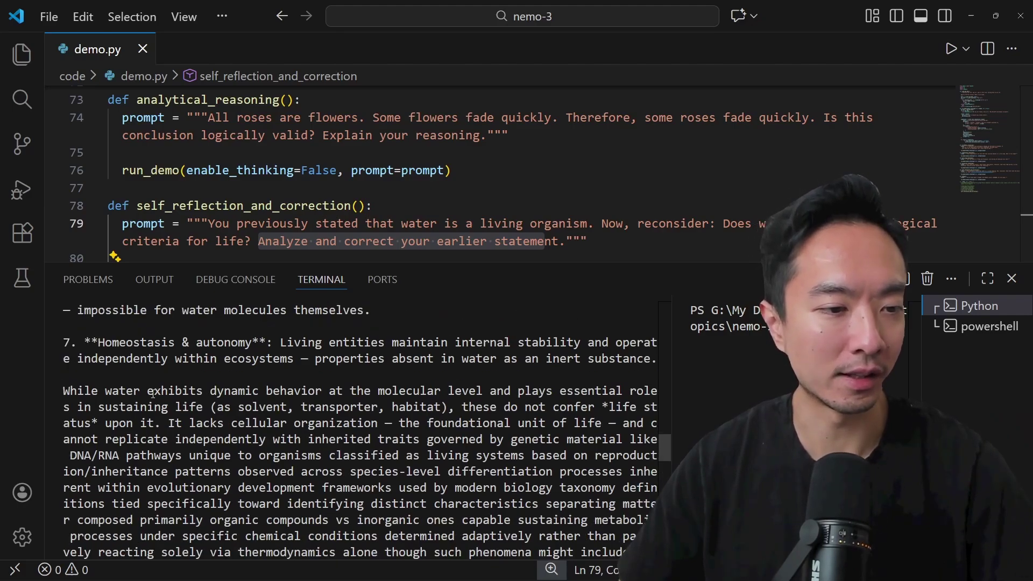
{"action": "mouse_move", "coordinate": [105, 392]}
{"action": "left_mouse_down"}
{"action": "mouse_move", "coordinate": [508, 390]}
{"action": "mouse_move", "coordinate": [165, 408]}
{"action": "mouse_move", "coordinate": [217, 406]}
{"action": "left_mouse_up"}
{"action": "mouse_move", "coordinate": [423, 407]}
{"action": "left_mouse_down"}
{"action": "mouse_move", "coordinate": [593, 407]}
{"action": "mouse_move", "coordinate": [552, 425]}
{"action": "mouse_move", "coordinate": [202, 440]}
{"action": "mouse_move", "coordinate": [105, 423]}
{"action": "mouse_move", "coordinate": [162, 426]}
{"action": "left_mouse_up"}
{"action": "scroll", "coordinate": [158, 415], "scroll_direction": "up", "scroll_amount": 2}
{"action": "scroll", "coordinate": [162, 413], "scroll_direction": "up", "scroll_amount": 2}
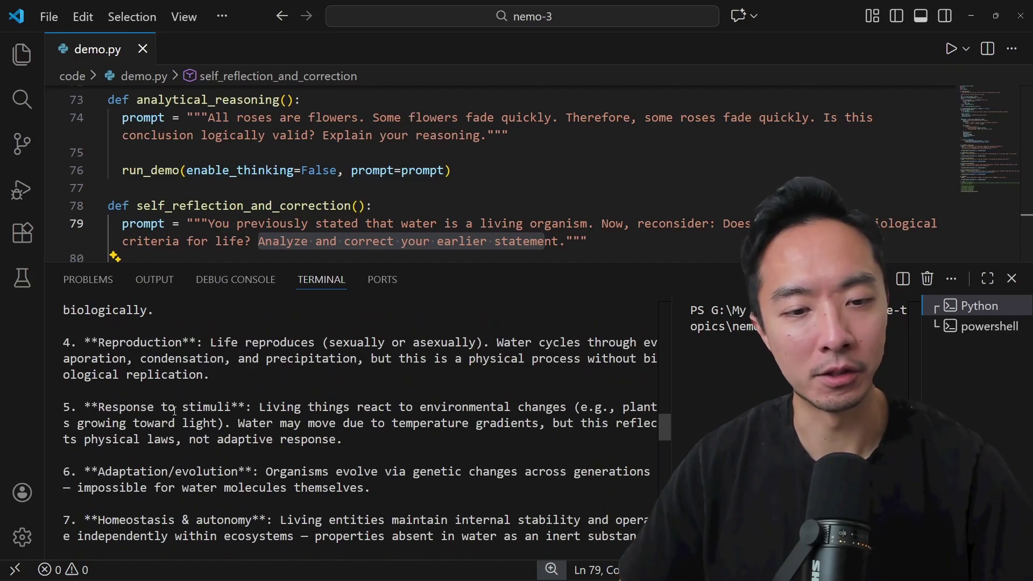
{"action": "scroll", "coordinate": [169, 413], "scroll_direction": "up", "scroll_amount": 2}
{"action": "scroll", "coordinate": [174, 412], "scroll_direction": "up", "scroll_amount": 1}
{"action": "scroll", "coordinate": [173, 412], "scroll_direction": "up", "scroll_amount": 1}
{"action": "scroll", "coordinate": [173, 411], "scroll_direction": "up", "scroll_amount": 2}
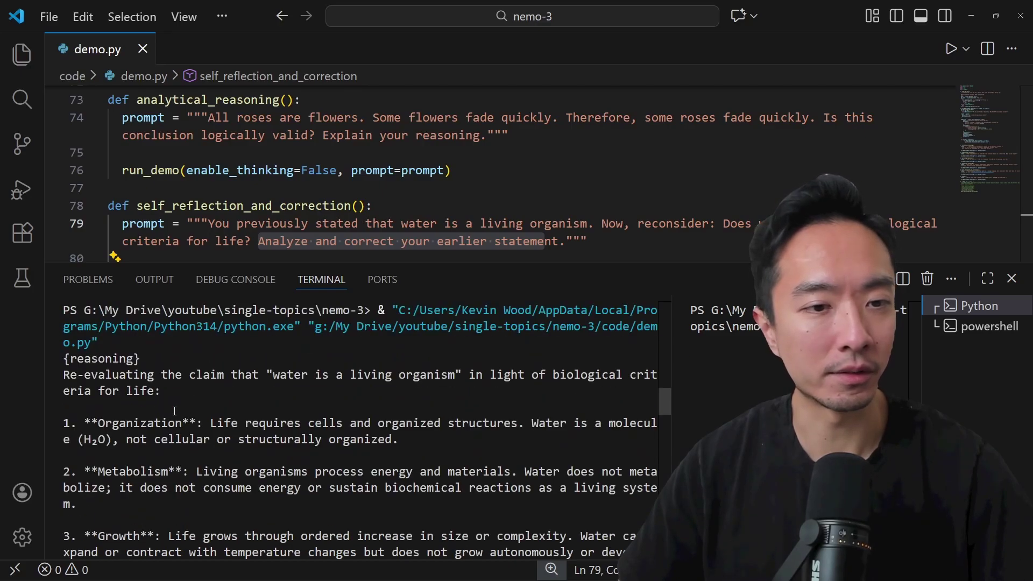
{"action": "scroll", "coordinate": [248, 179], "scroll_direction": "down", "scroll_amount": 1}
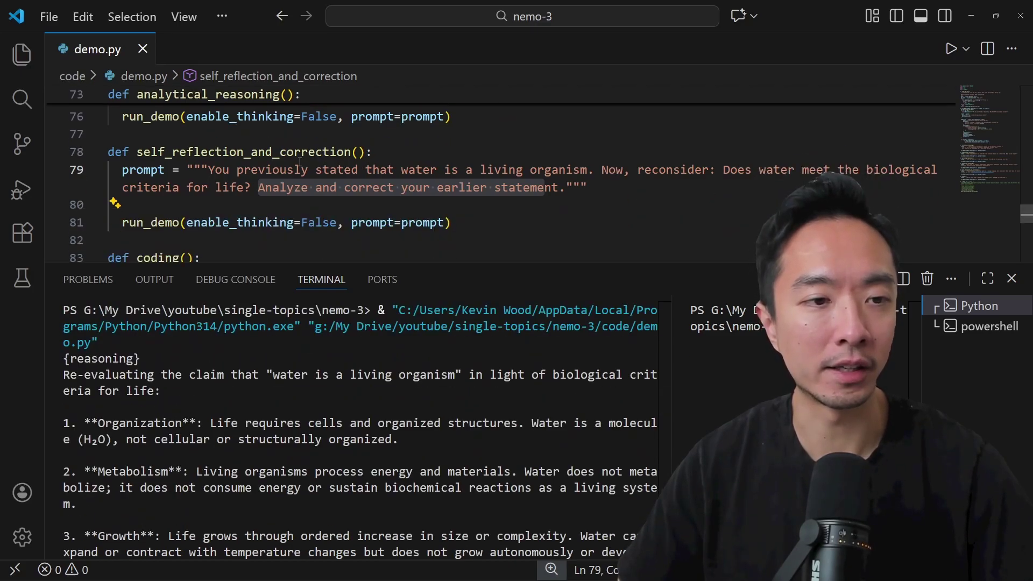
{"action": "scroll", "coordinate": [299, 166], "scroll_direction": "up", "scroll_amount": 1}
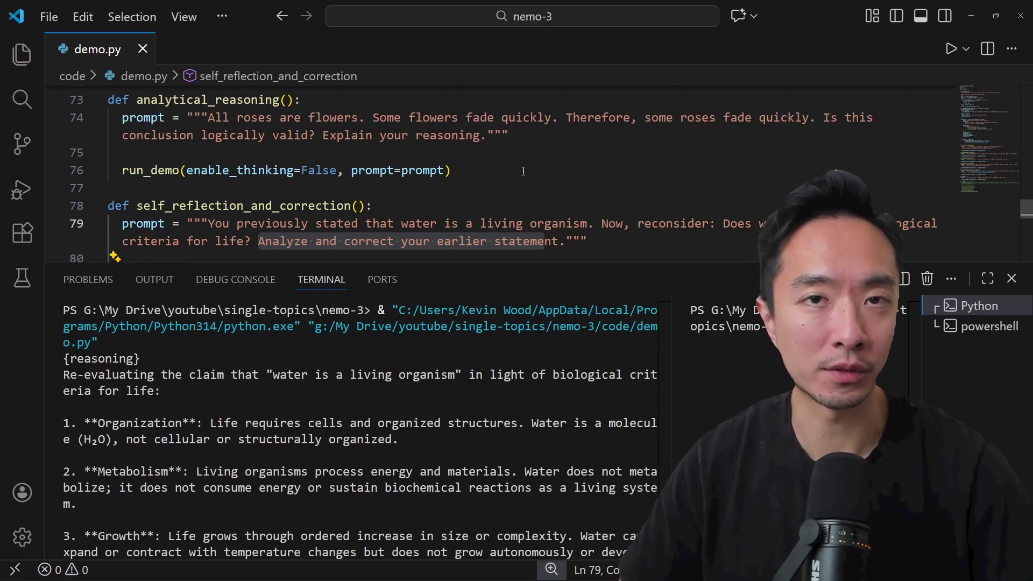